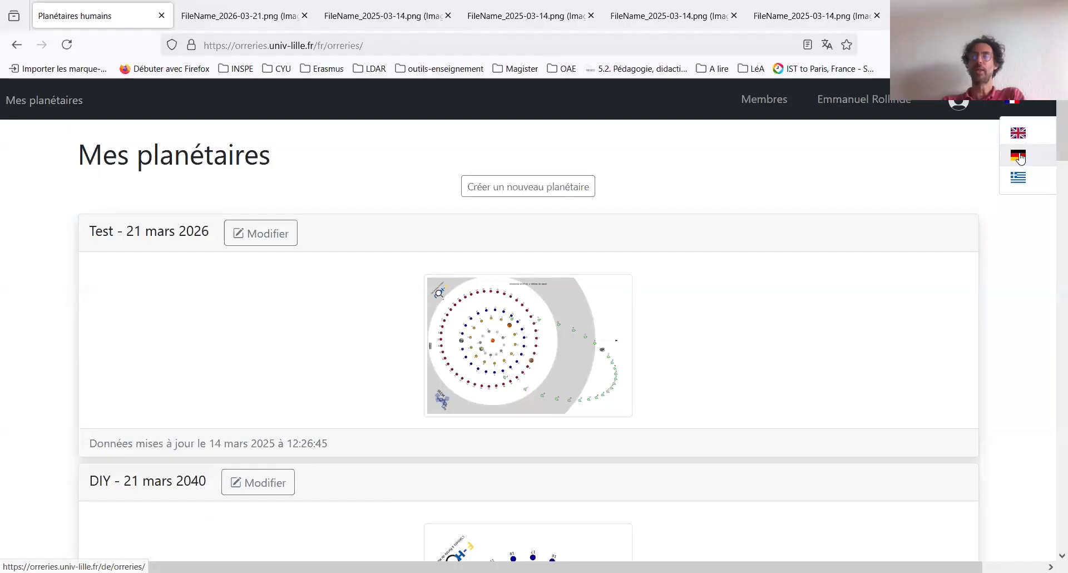
Step: Switch the site's language to English and back to French
left_click(1018, 134)
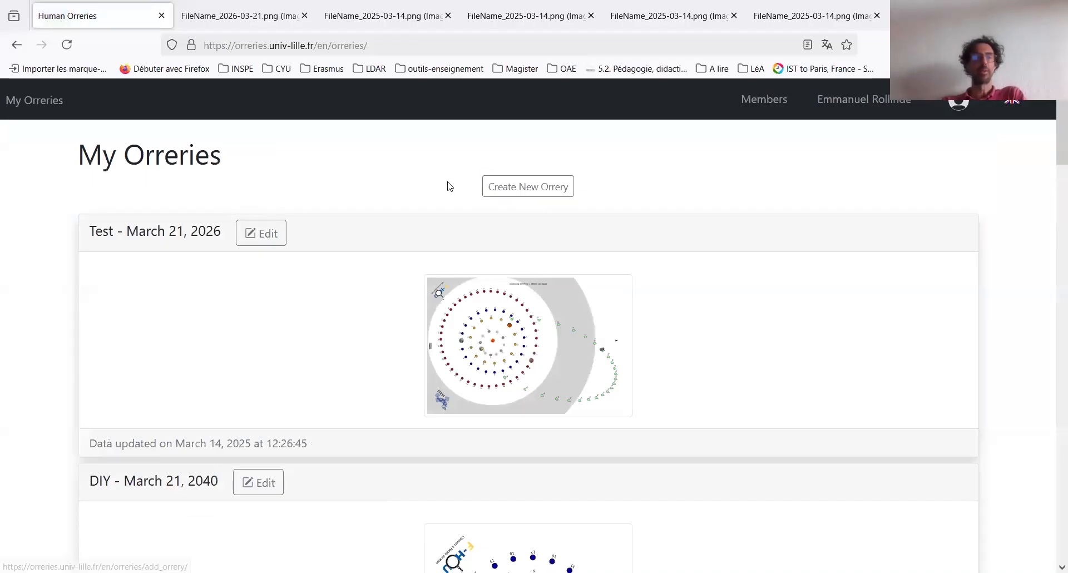
left_click(1026, 114)
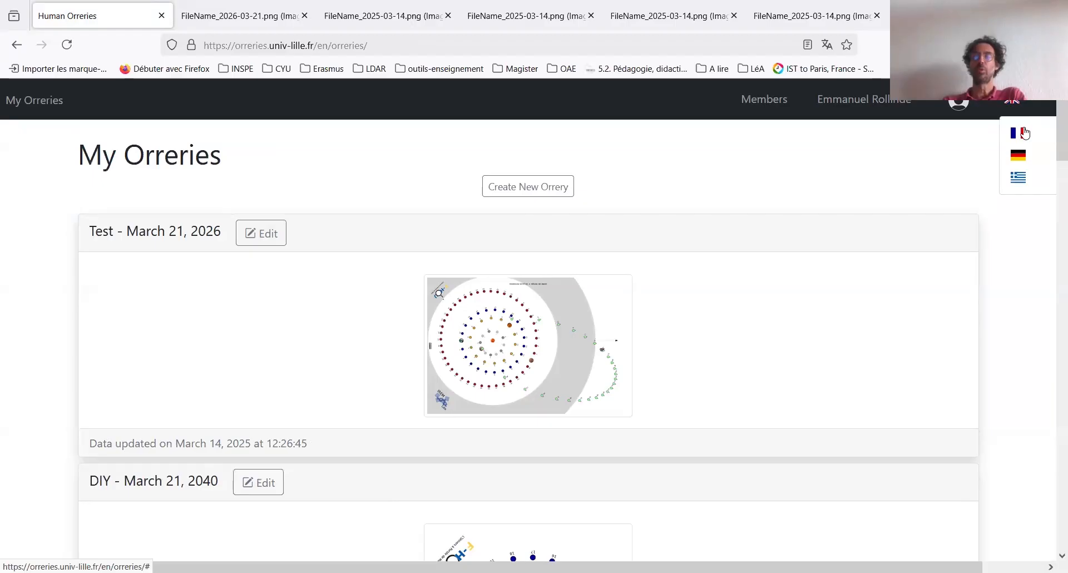
left_click(1025, 133)
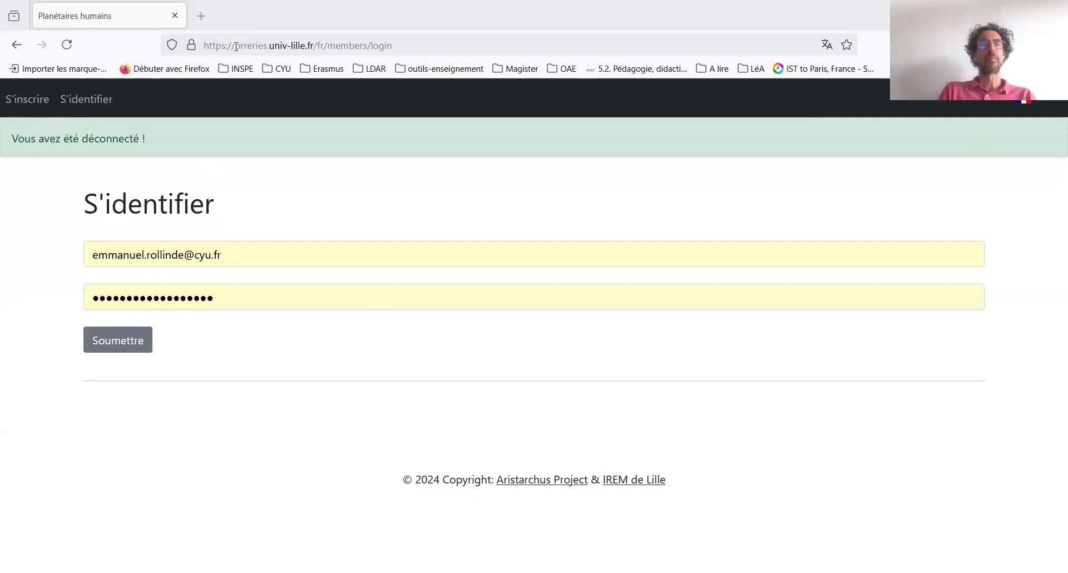
Step: Open the member registration form and examine its required fields, profile fields and the choice of moderators
left_click(21, 105)
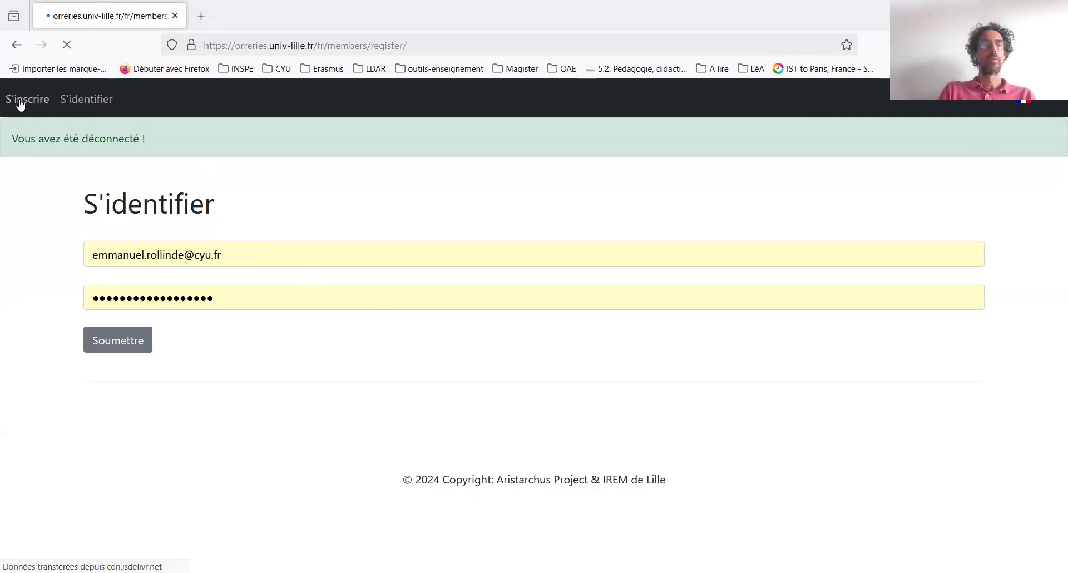
left_click(128, 214)
left_click(133, 218)
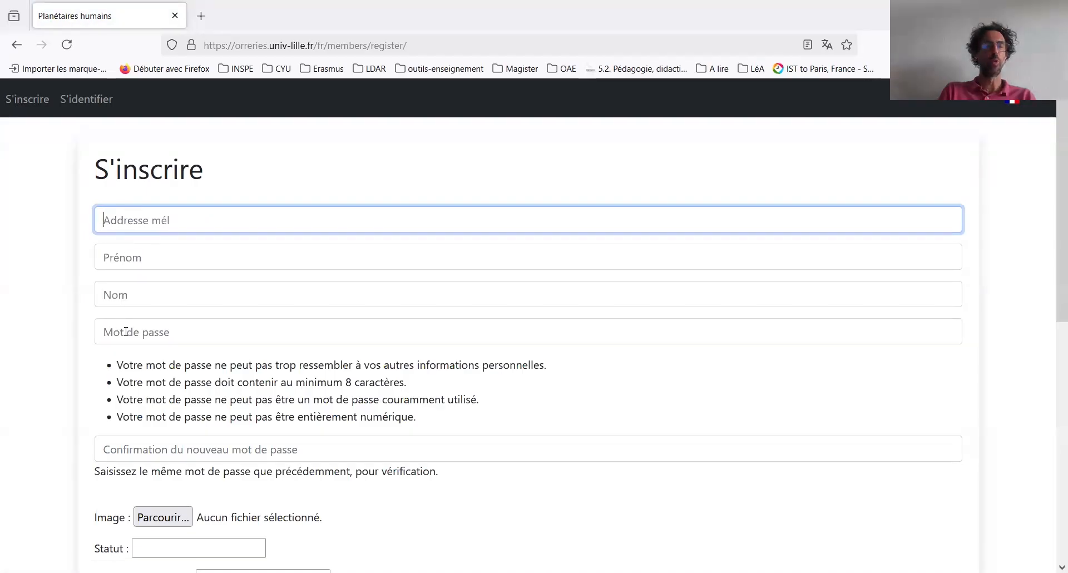
scroll(125, 331, "down", 3)
scroll(126, 333, "down", 5)
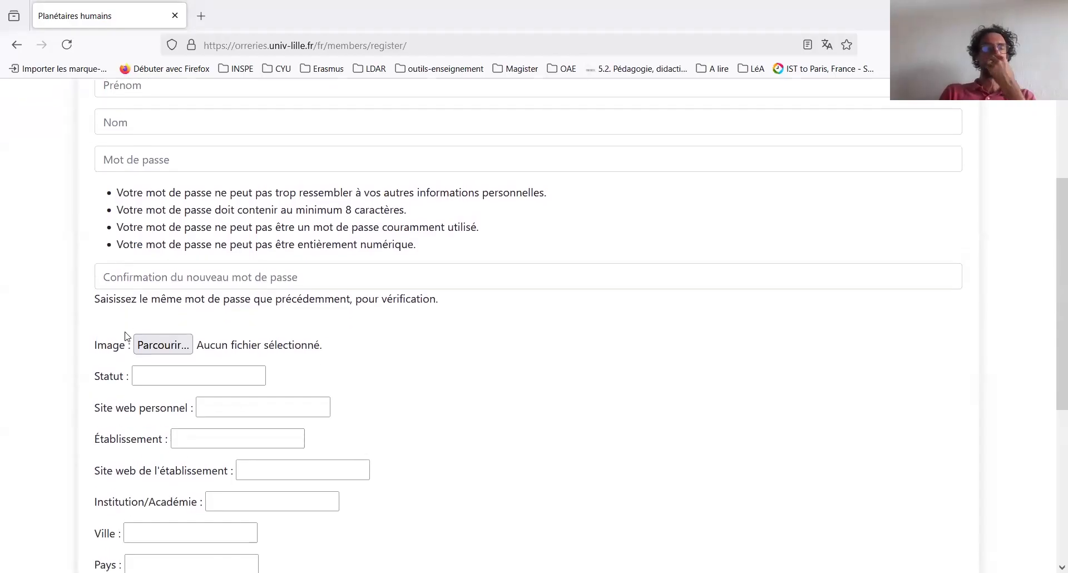
scroll(126, 335, "down", 2)
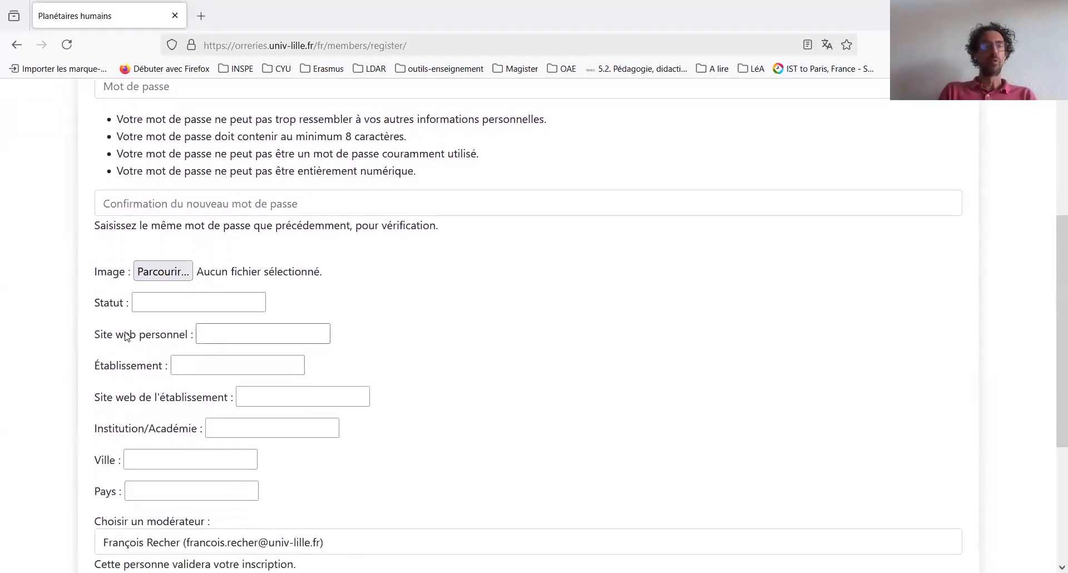
scroll(122, 336, "down", 2)
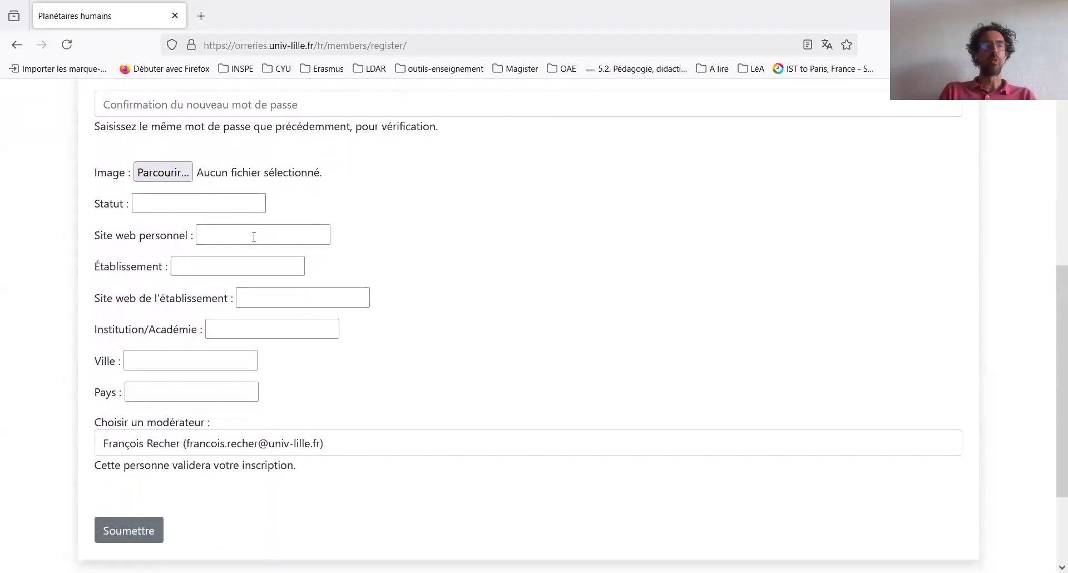
scroll(191, 323, "down", 1)
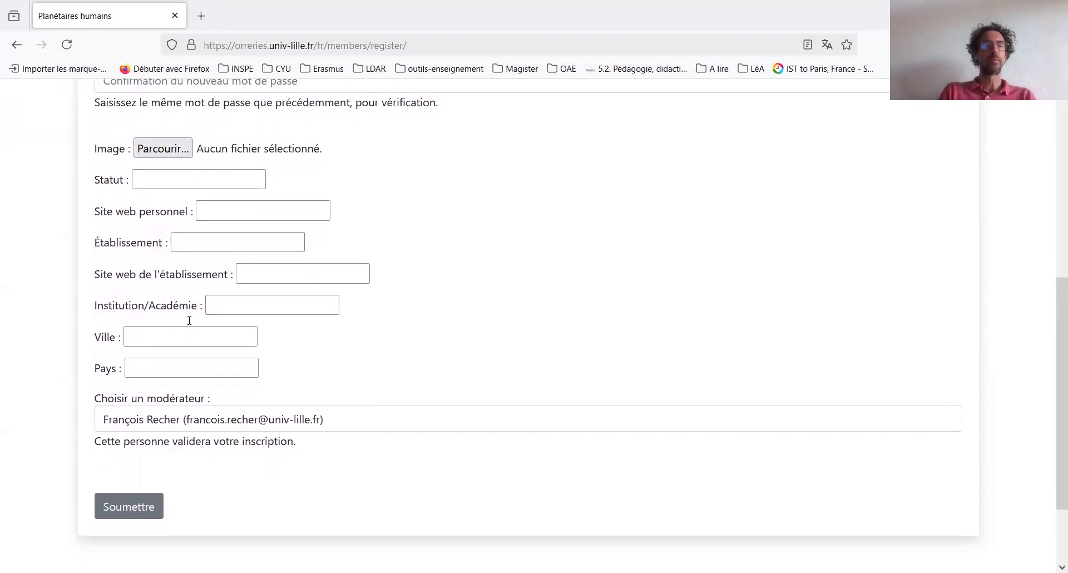
scroll(189, 320, "down", 1)
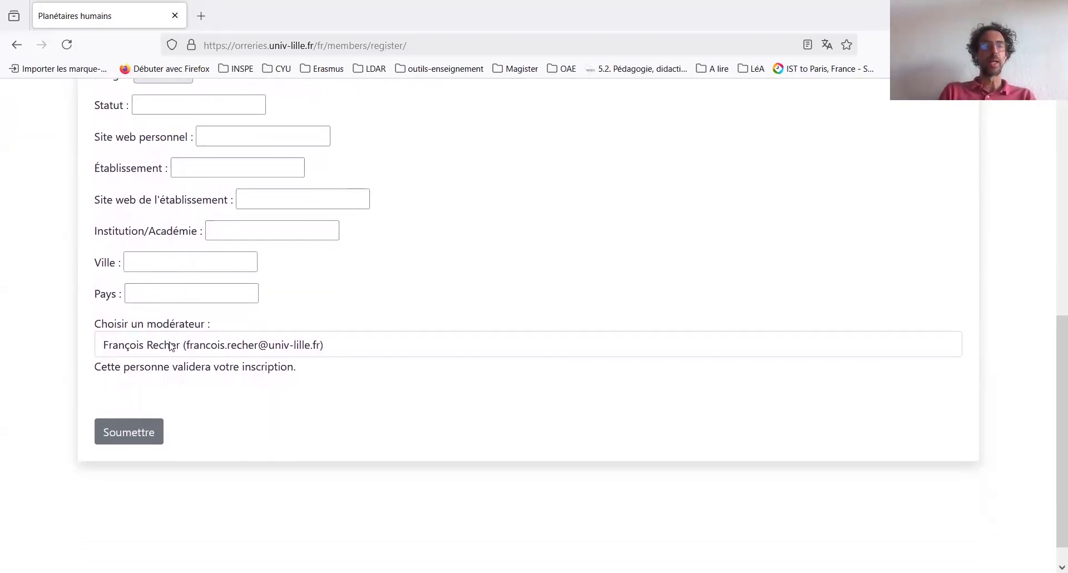
left_click(290, 351)
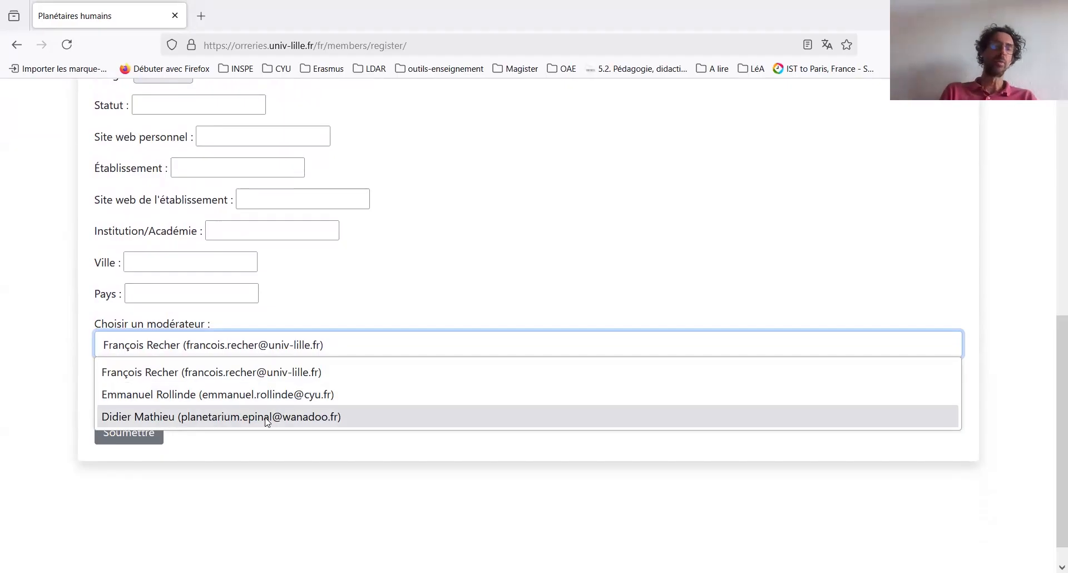
left_click(50, 297)
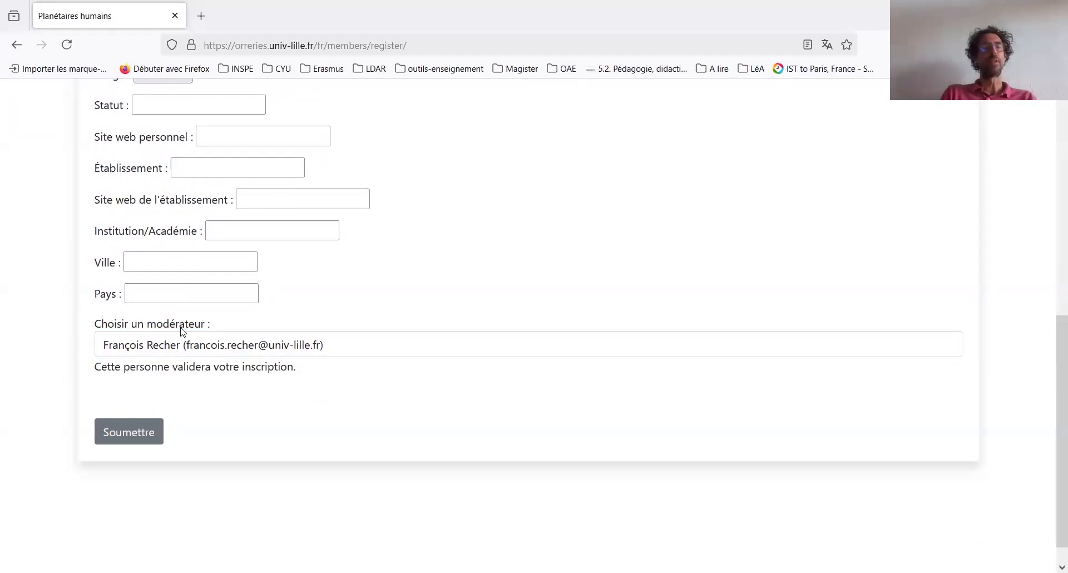
scroll(183, 332, "up", 8)
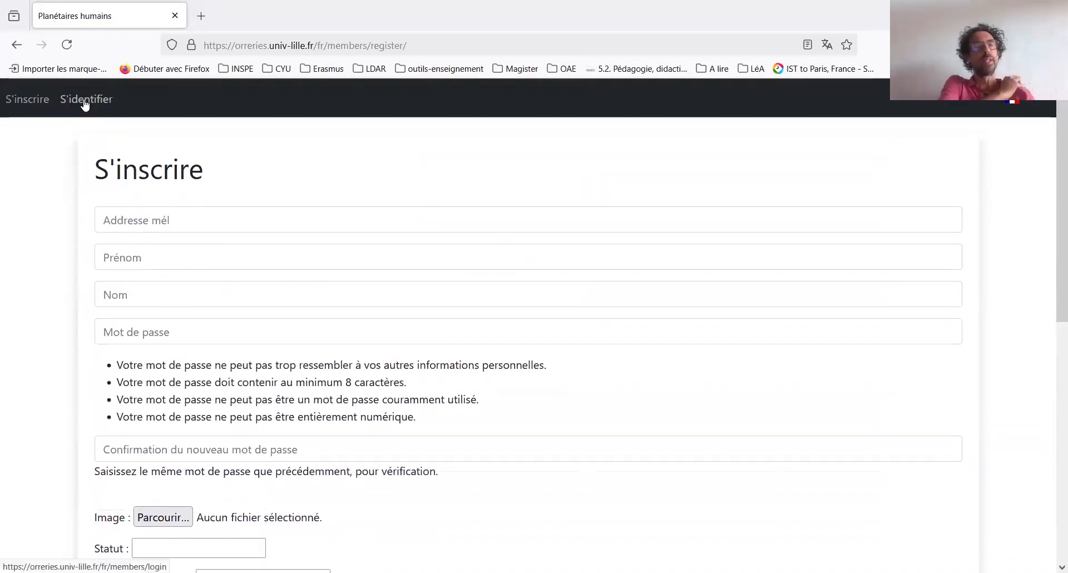
Step: Sign in with the saved account credentials and open the form for creating a new orrery
left_click(85, 101)
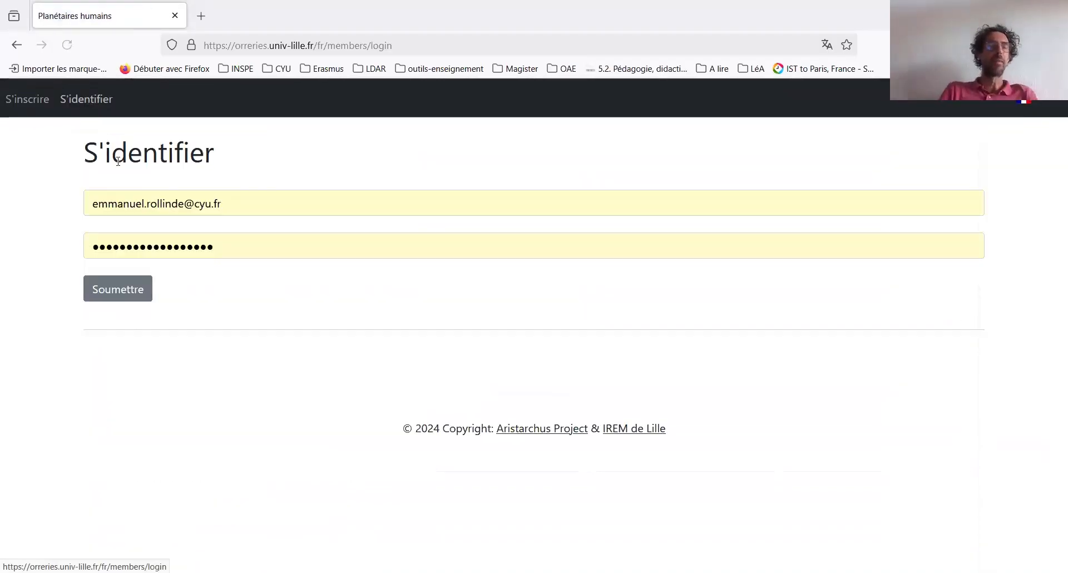
left_click(122, 287)
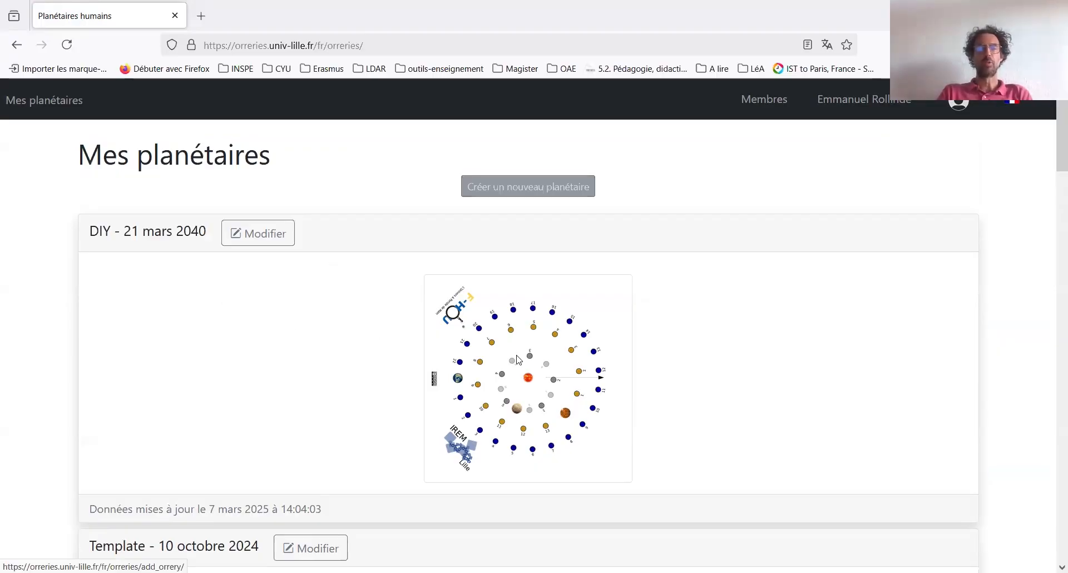
left_click(259, 240)
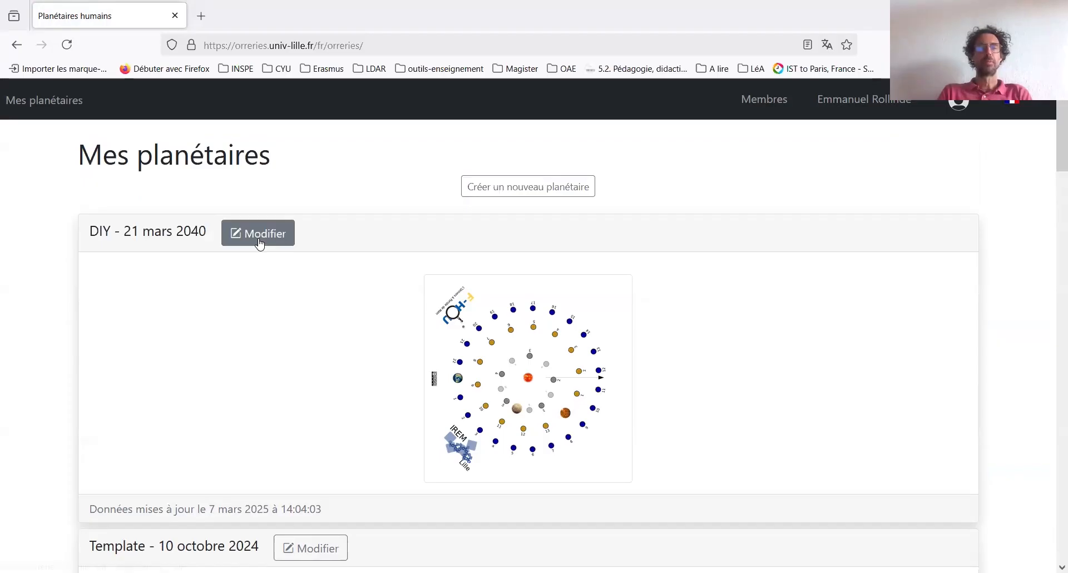
left_click(490, 188)
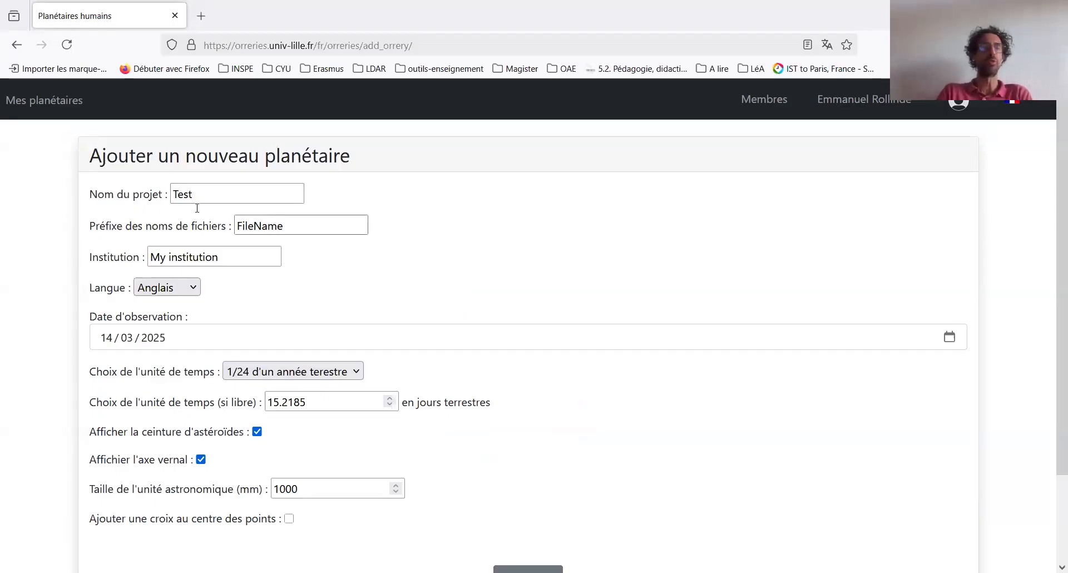
Step: Set the time unit of the new Test orrery to "16 jours terrestres"
scroll(189, 245, "down", 2)
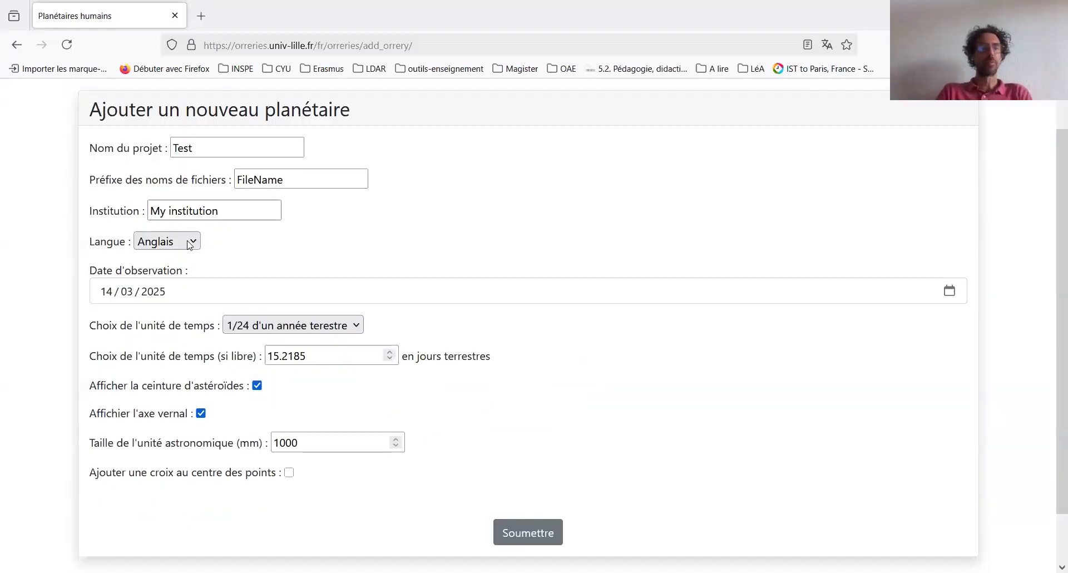
left_click(188, 241)
left_click(152, 295)
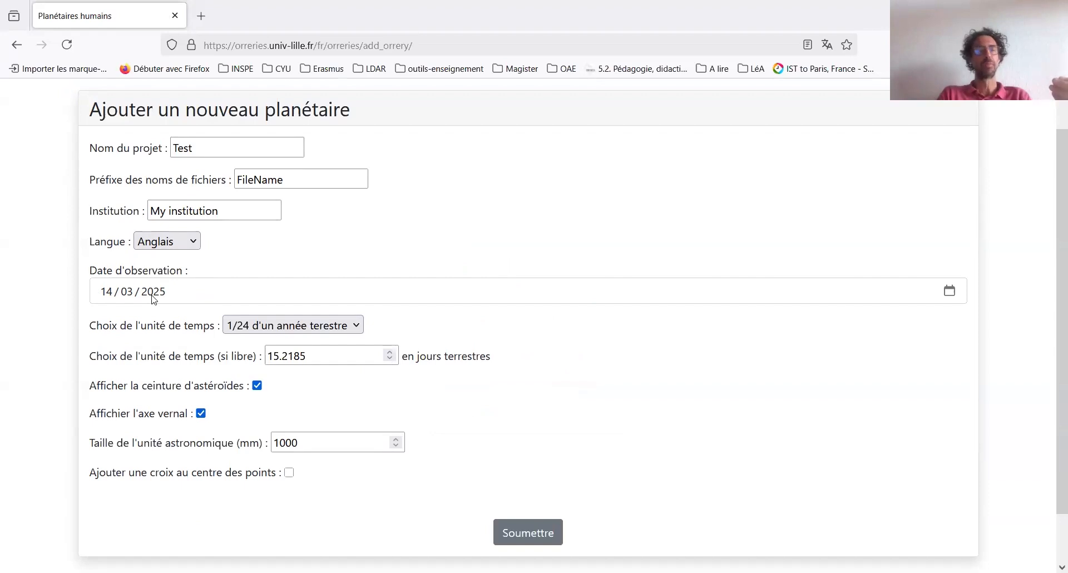
left_click(270, 331)
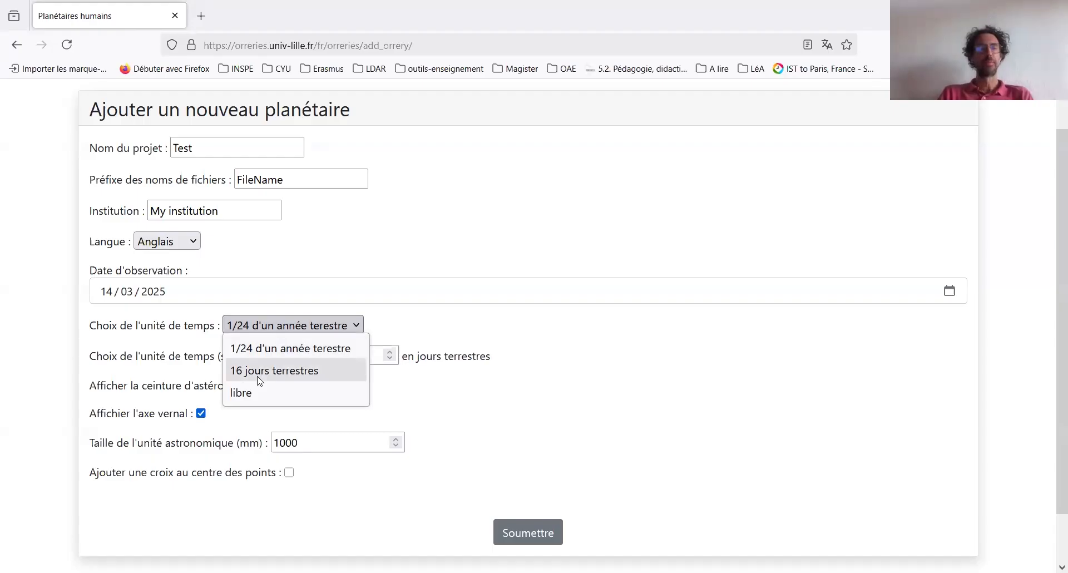
left_click(259, 378)
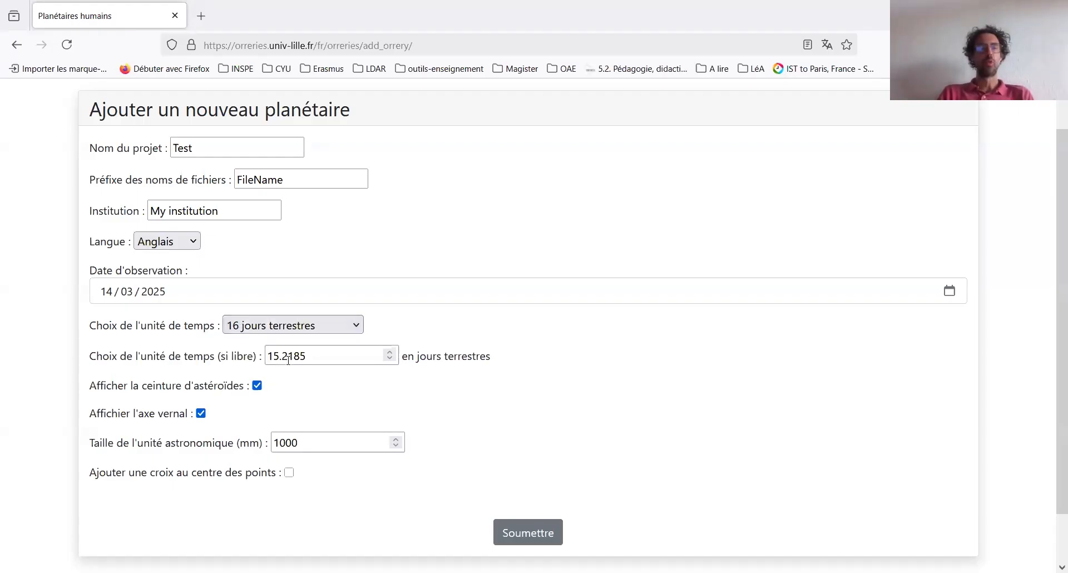
left_click(299, 328)
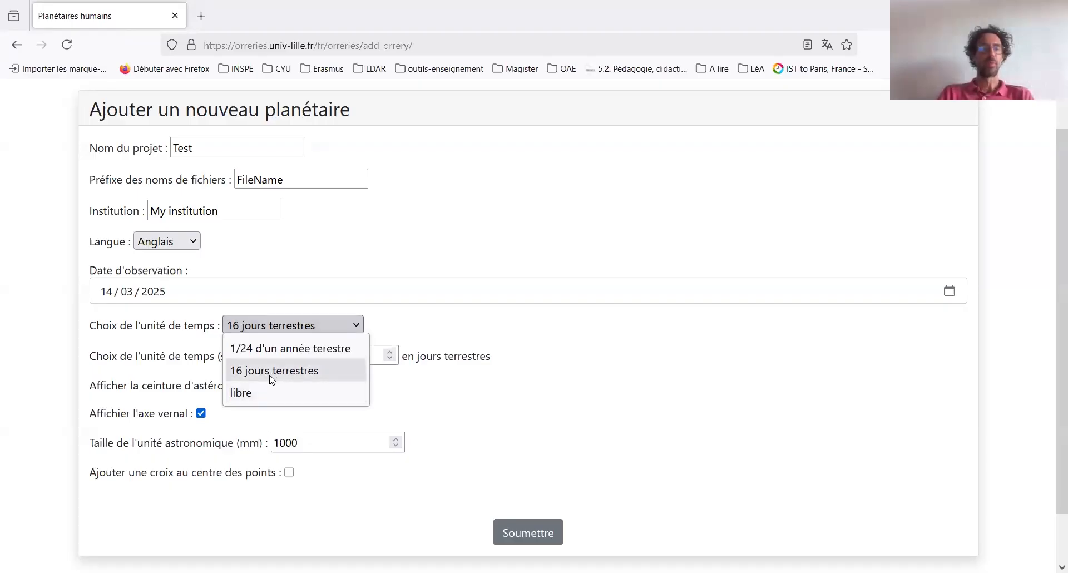
left_click(303, 372)
Step: Toggle the asteroid belt and vernal axis display off and on again, leaving the cross at the points' centres disabled
left_click(256, 387)
left_click(257, 386)
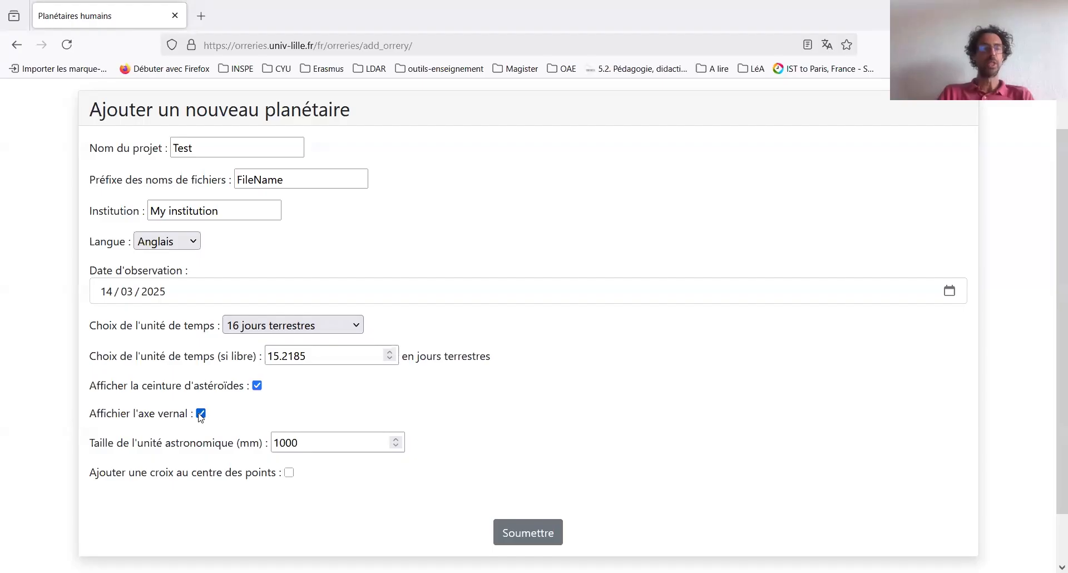
left_click(201, 414)
key("space")
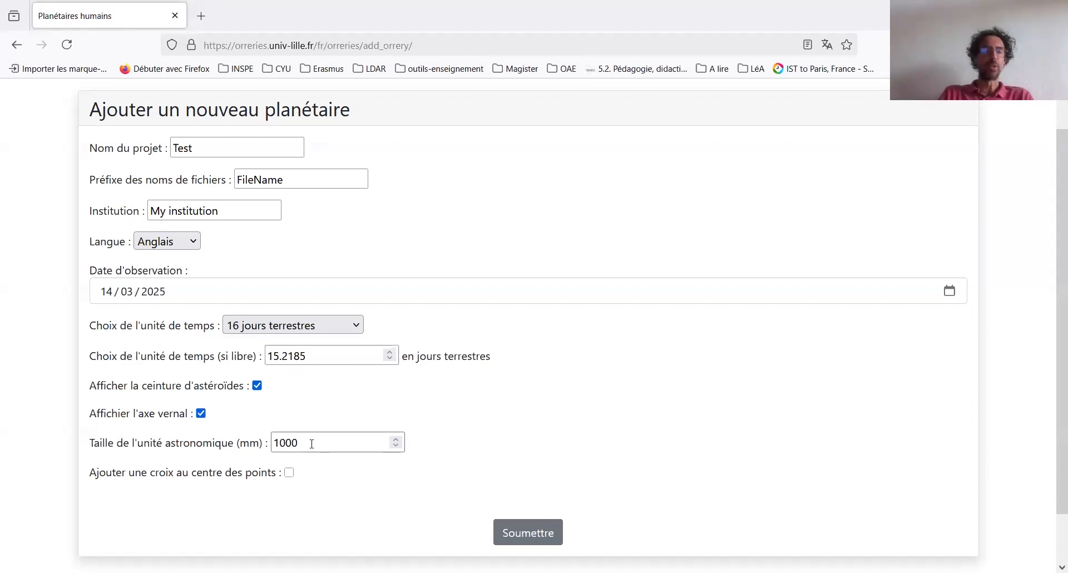
left_click(290, 473)
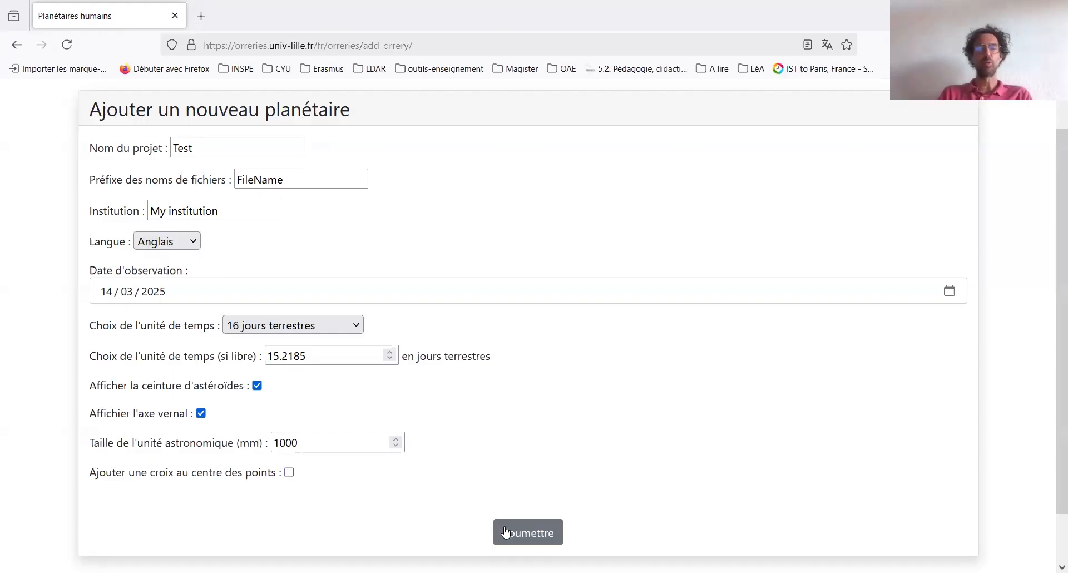
Step: Submit the form to create the Test orrery and reopen it for editing from the list of orreries
left_click(507, 532)
left_click(507, 533)
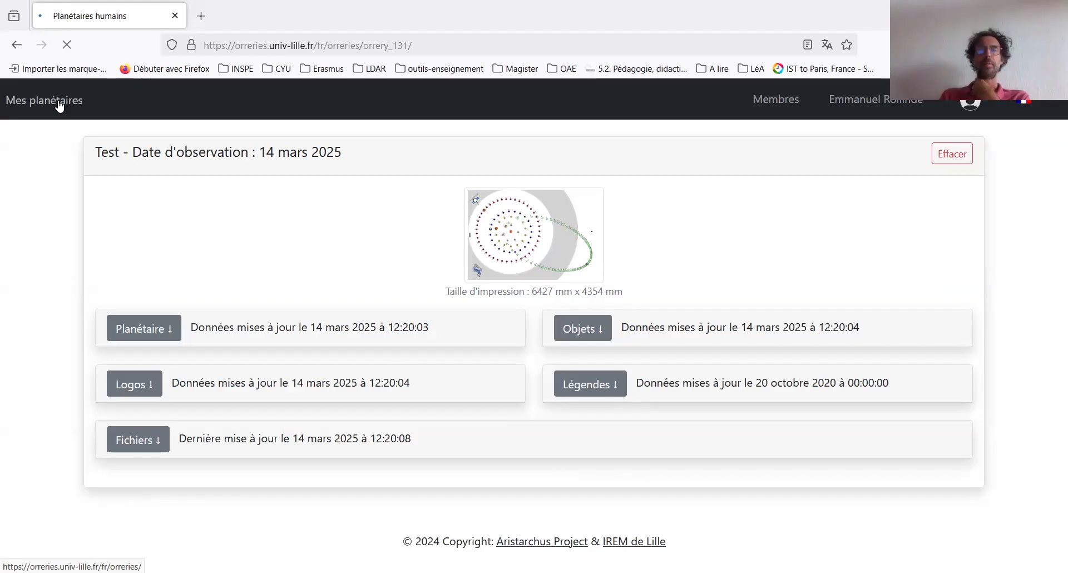
left_click(59, 105)
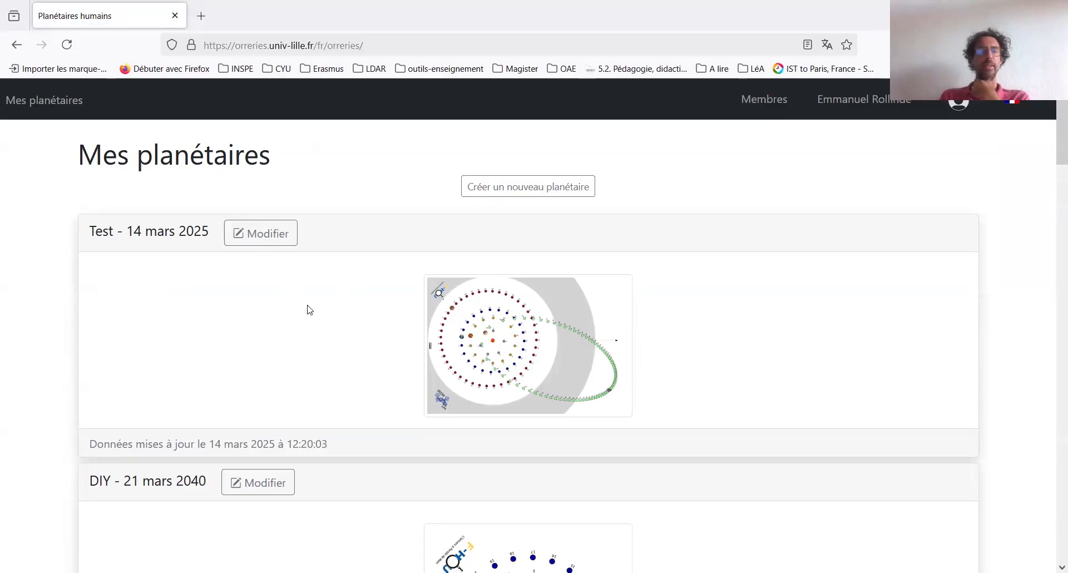
left_click(263, 236)
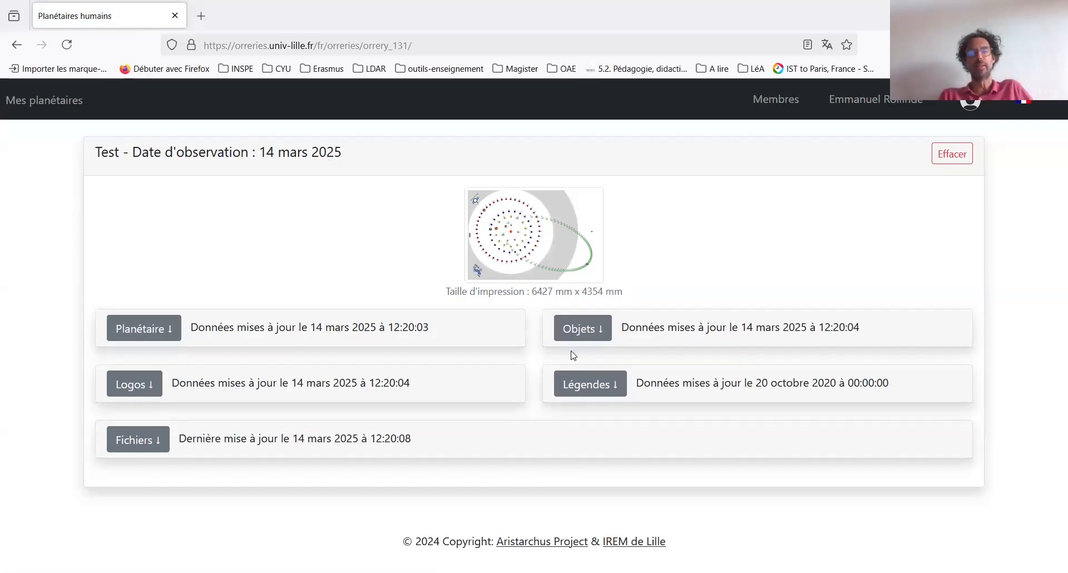
Step: Review the general settings in the Test orrery's "Planétaire" section and collapse the section again
left_click(164, 331)
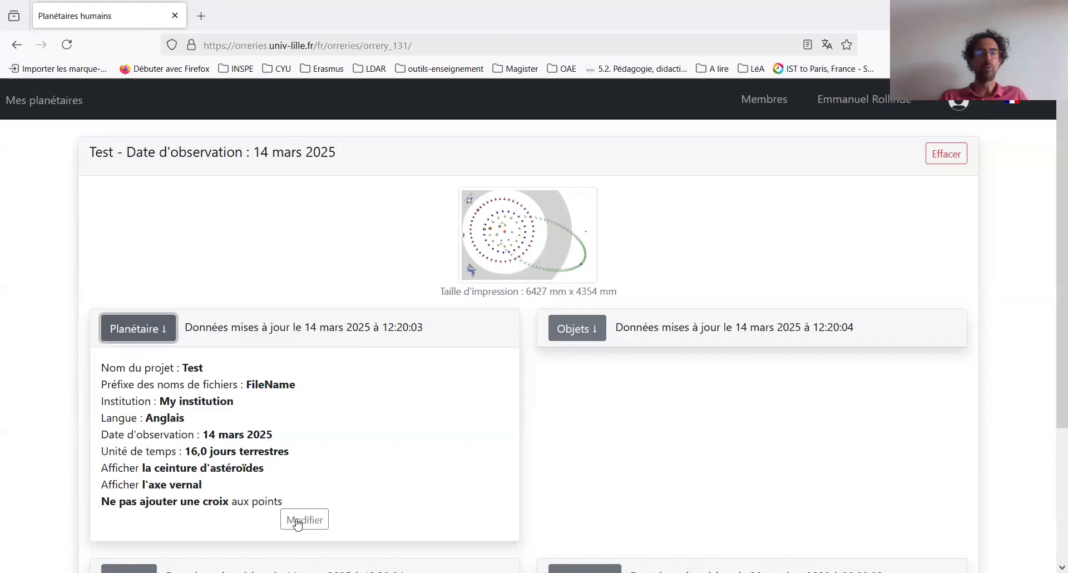
left_click(302, 520)
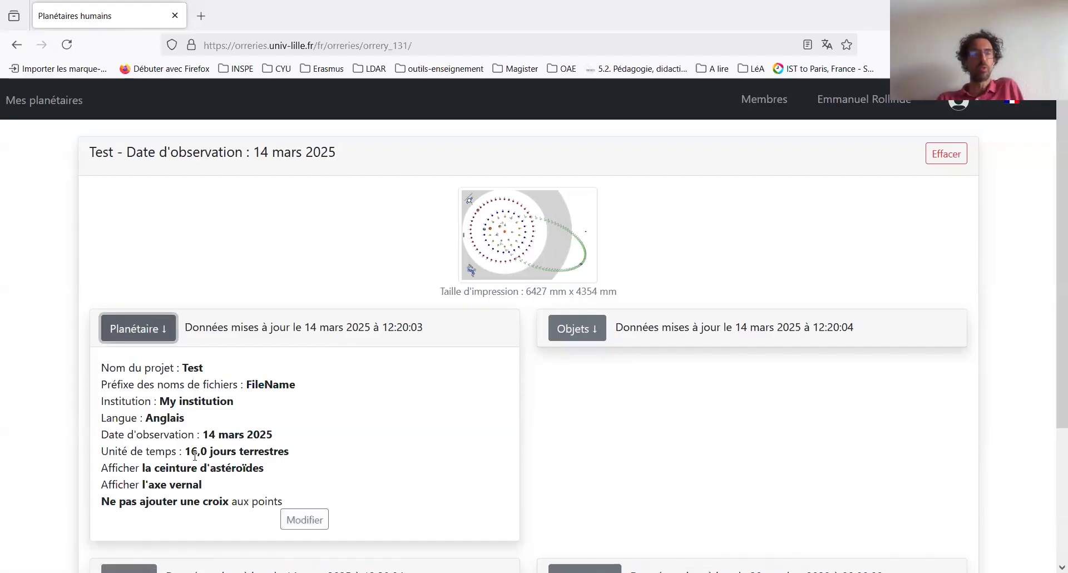
left_click(143, 334)
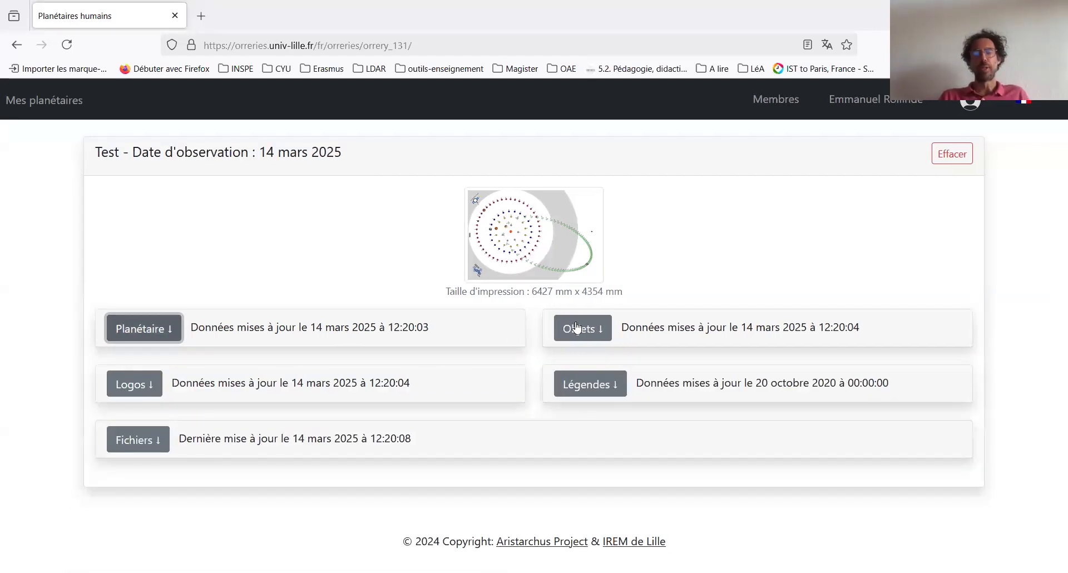
Step: Expand the Test orrery's list of objects and delete Encke from it
key("Tab")
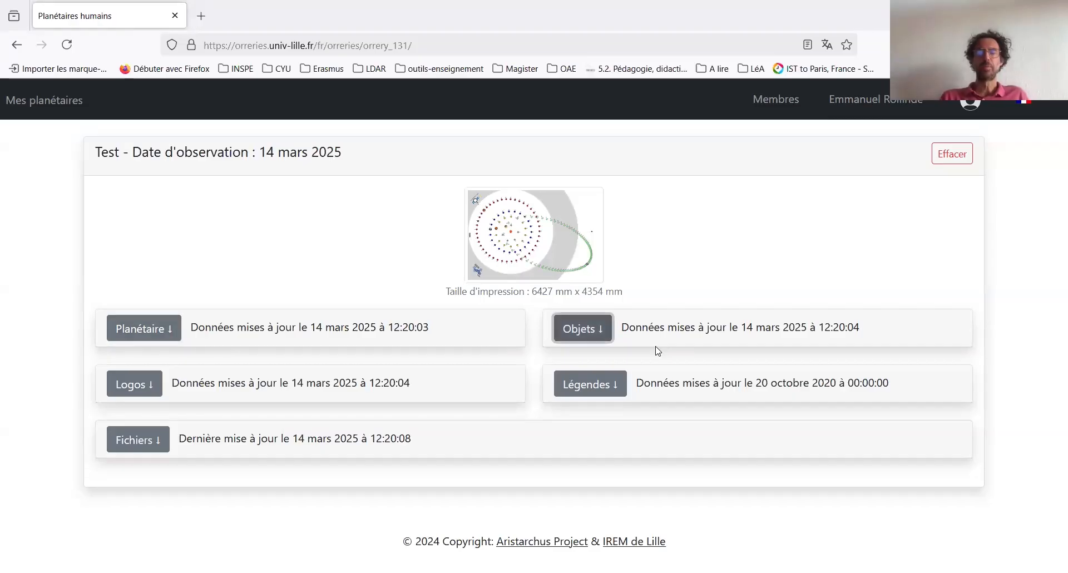
key("Return")
scroll(618, 392, "down", 2)
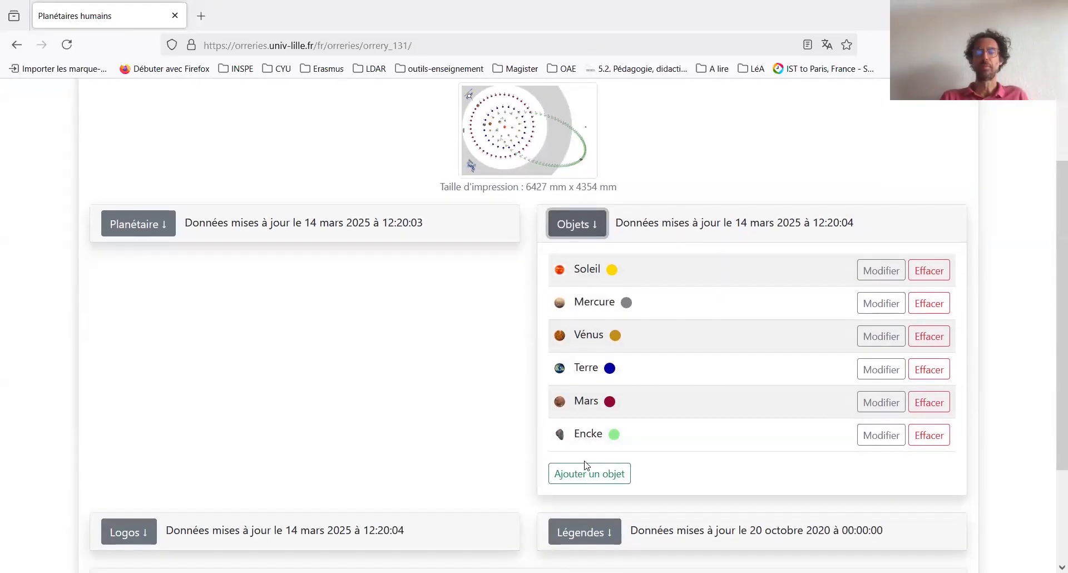
left_click(586, 475)
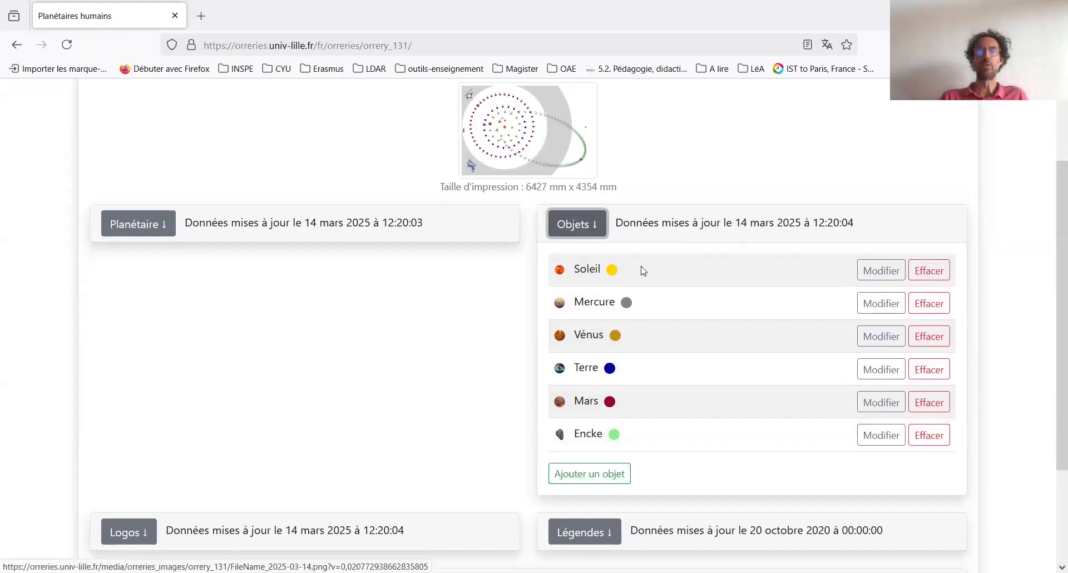
left_click(933, 440)
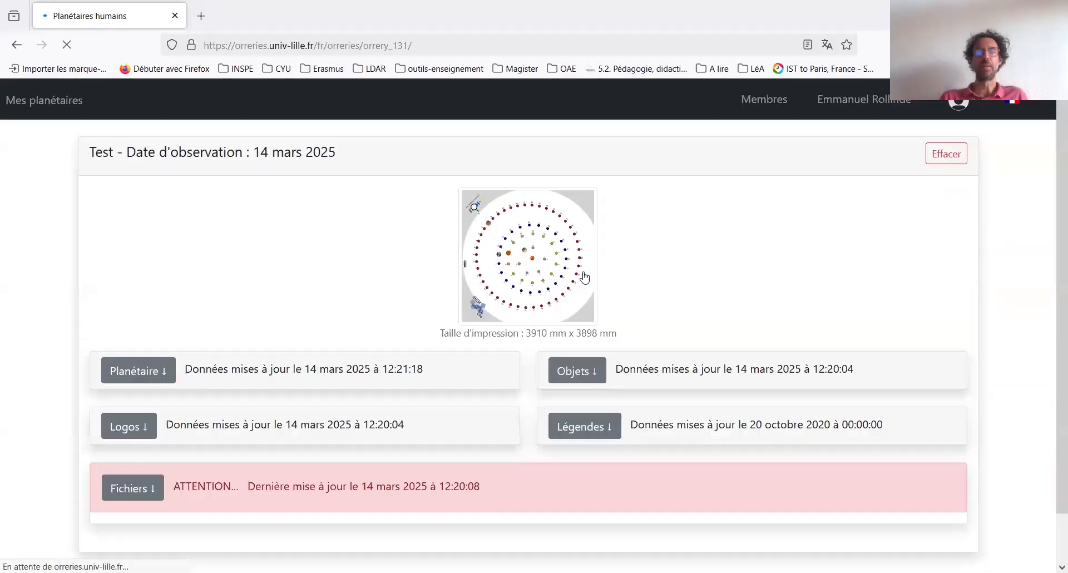
Step: Add Encke back to the Test orrery with 3 time units between two points and the "Entièrement visible" option disabled
left_click(577, 370)
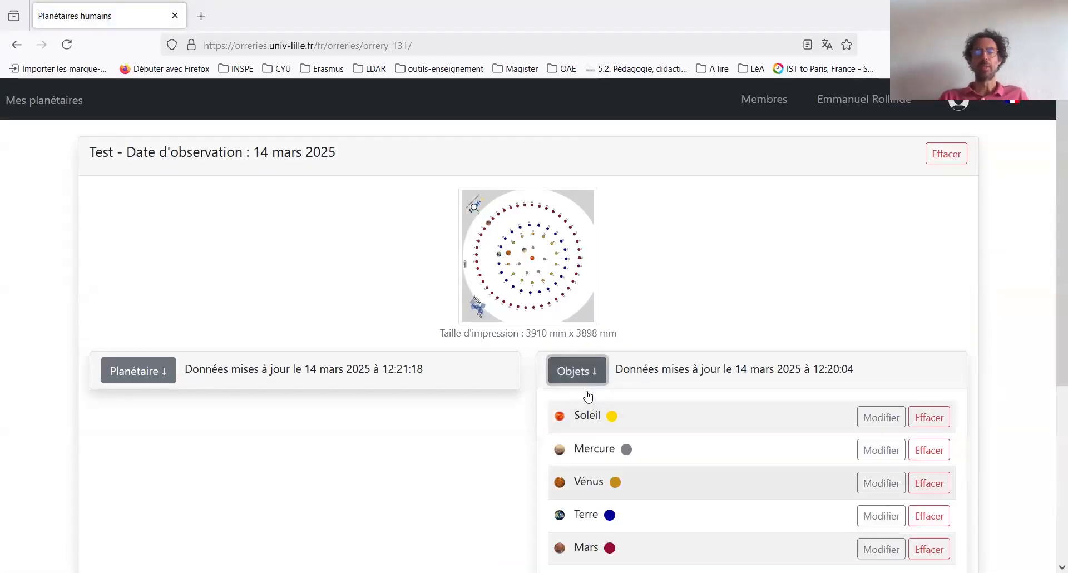
scroll(588, 396, "down", 3)
left_click(588, 391)
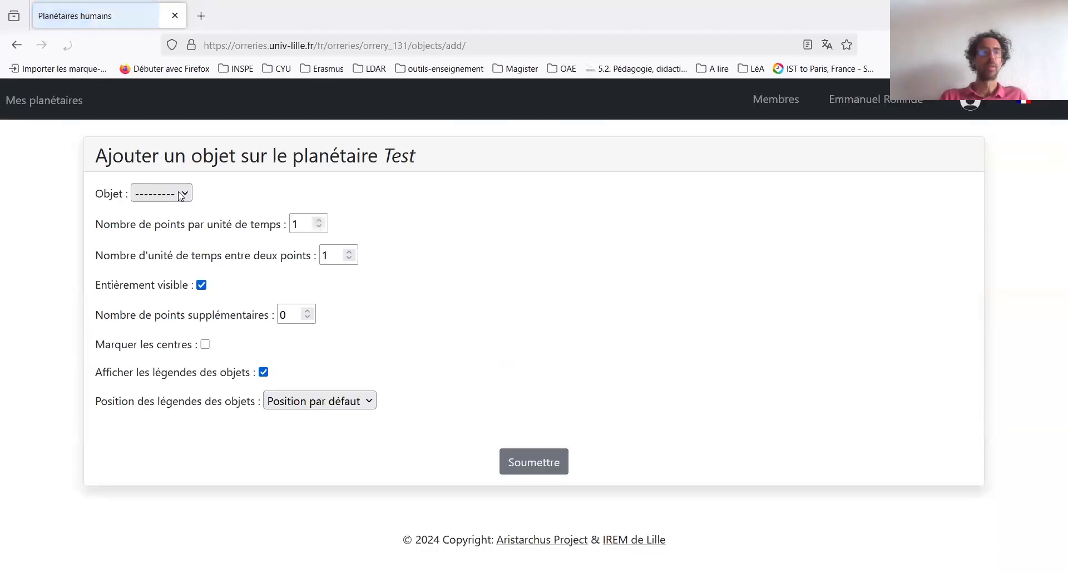
left_click(161, 193)
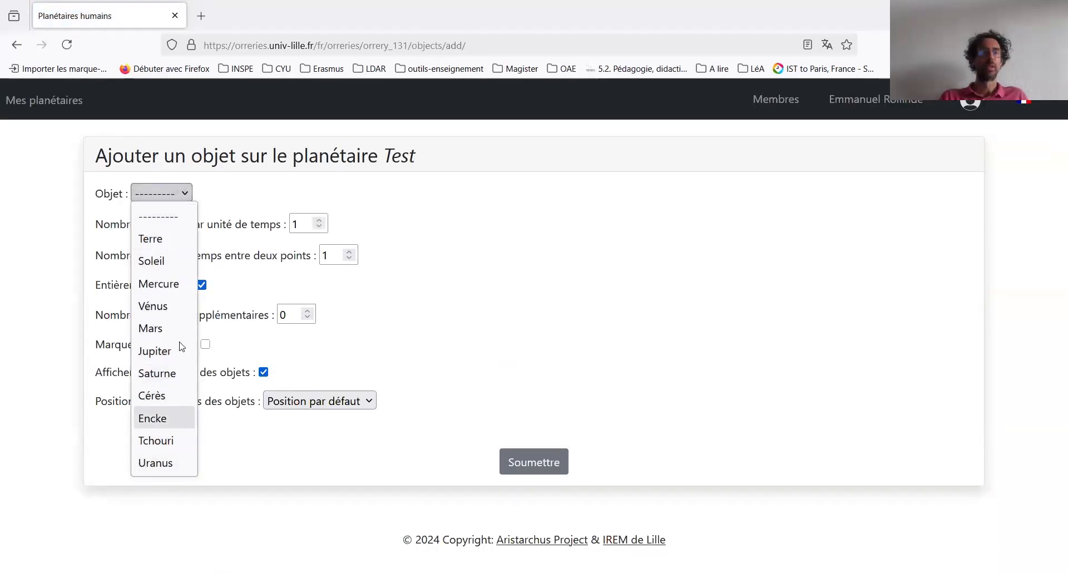
left_click(165, 418)
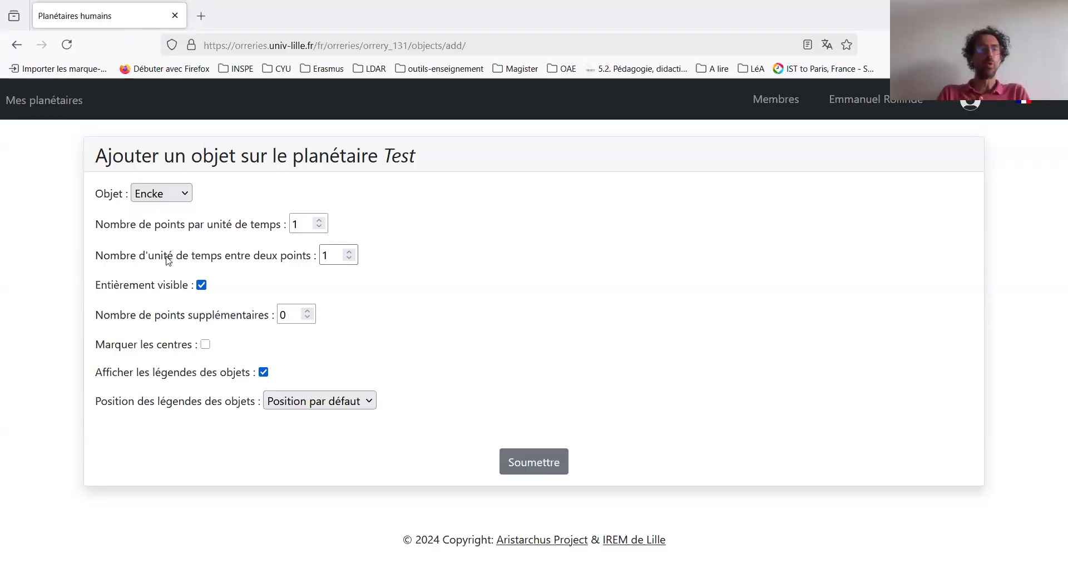
left_click(350, 252)
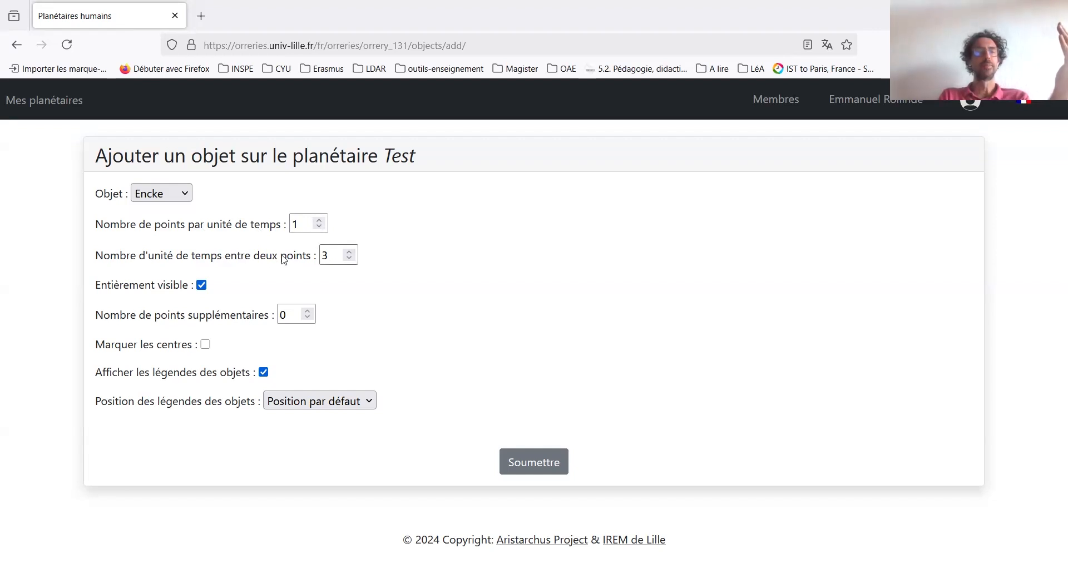
left_click(202, 286)
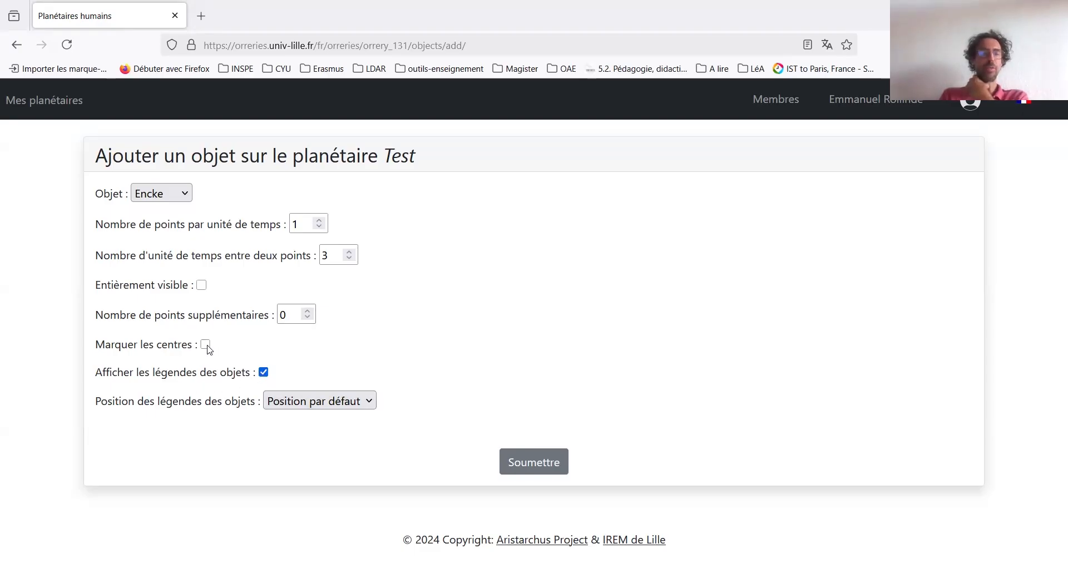
left_click(529, 460)
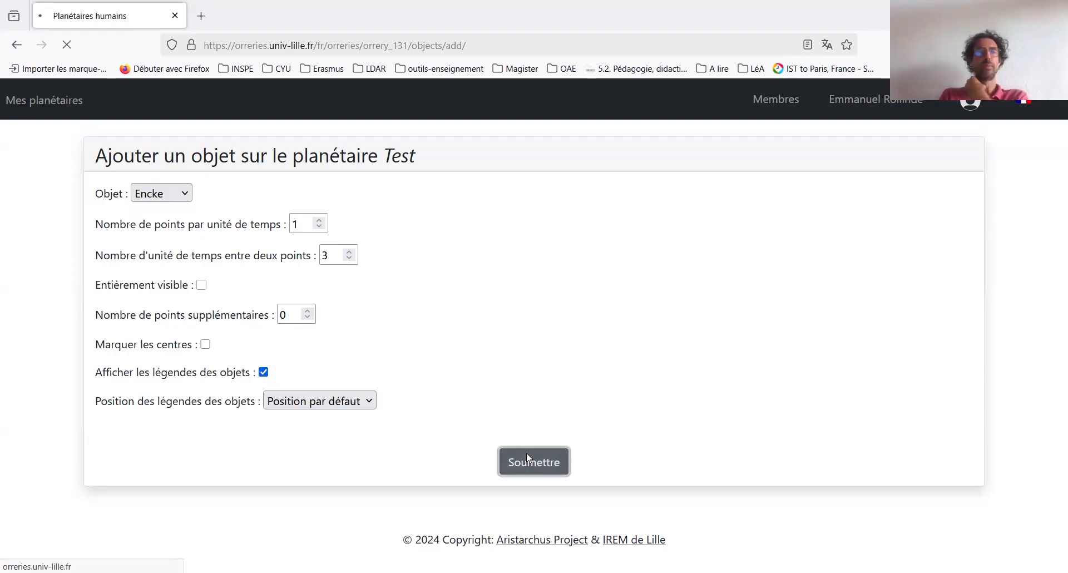
left_click(19, 49)
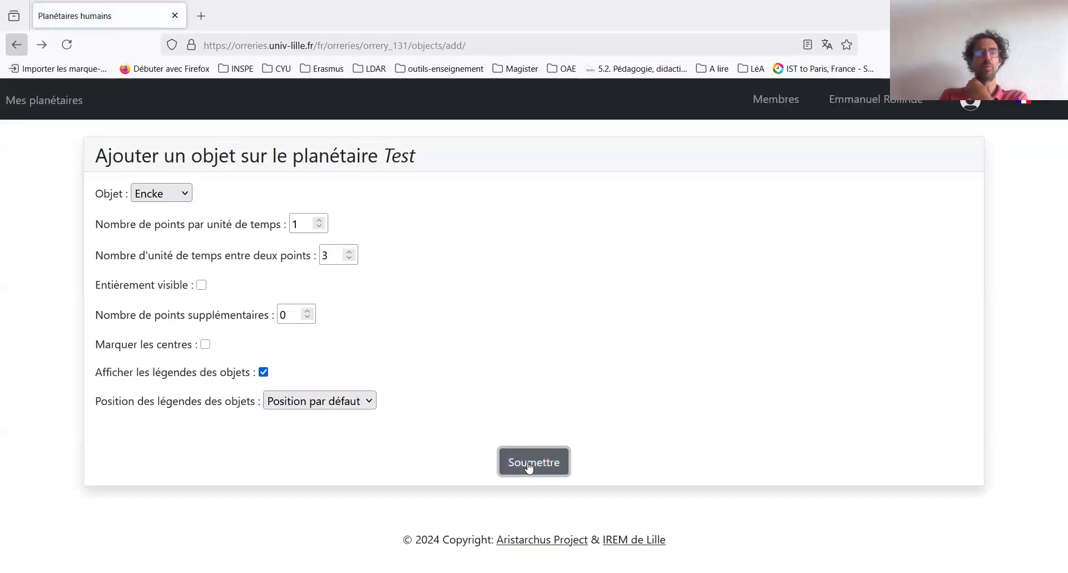
left_click(529, 467)
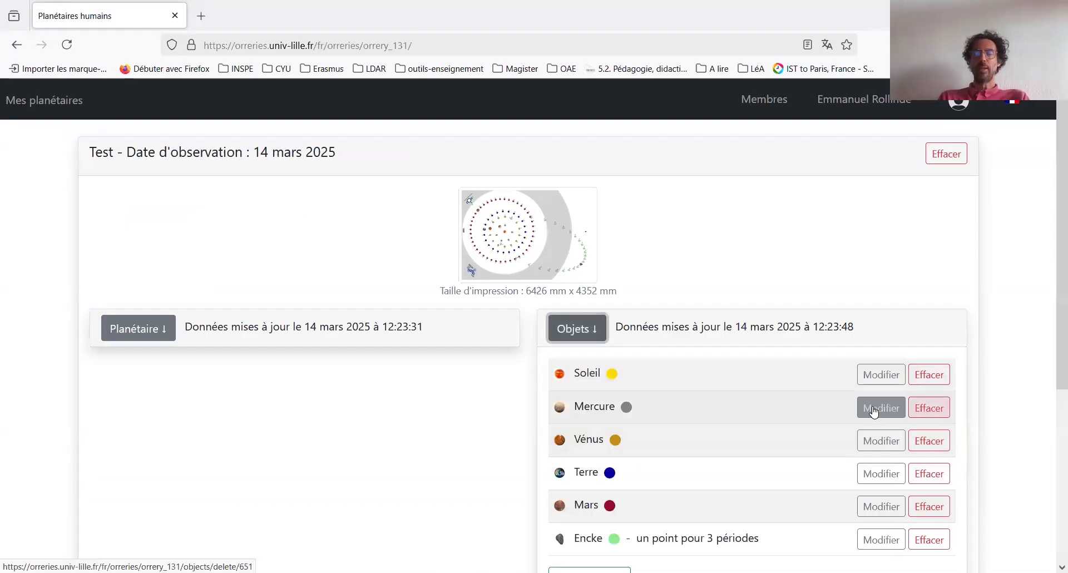
Step: Review Mercury's settings, resubmit them and examine the full-size image of the Test orrery
left_click(874, 410)
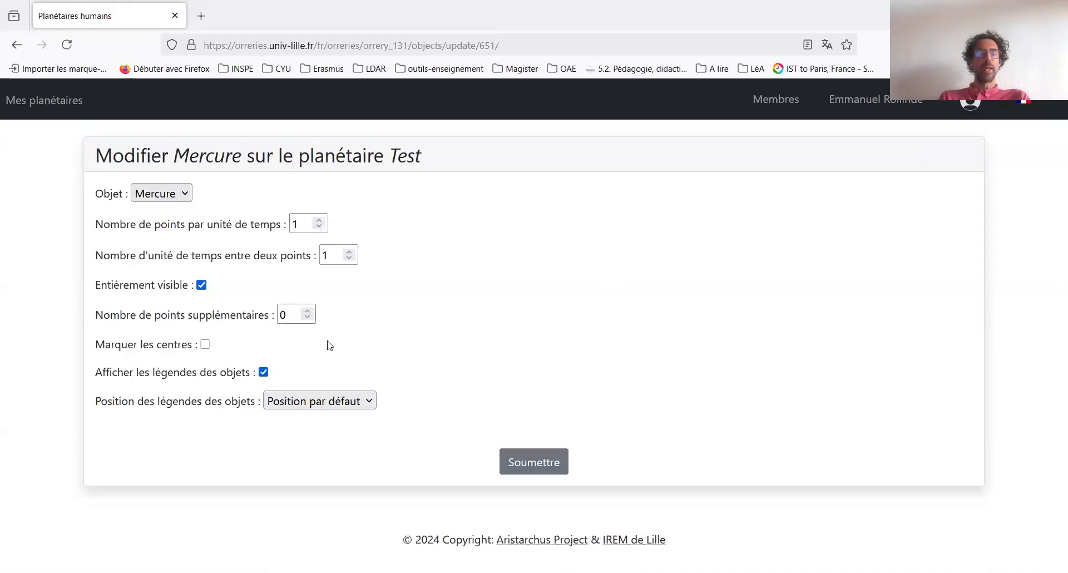
left_click(519, 463)
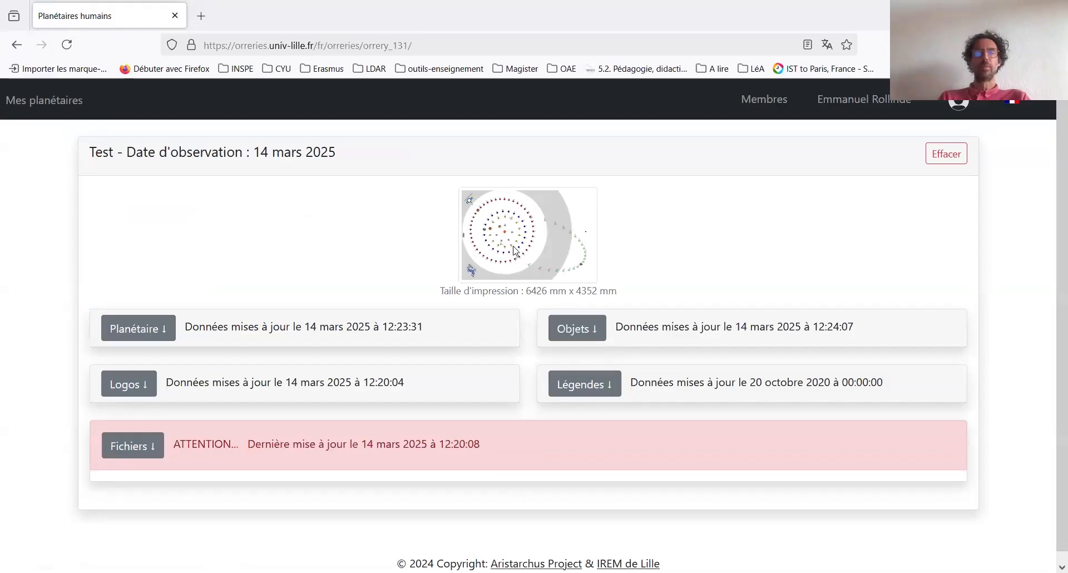
left_click(515, 251)
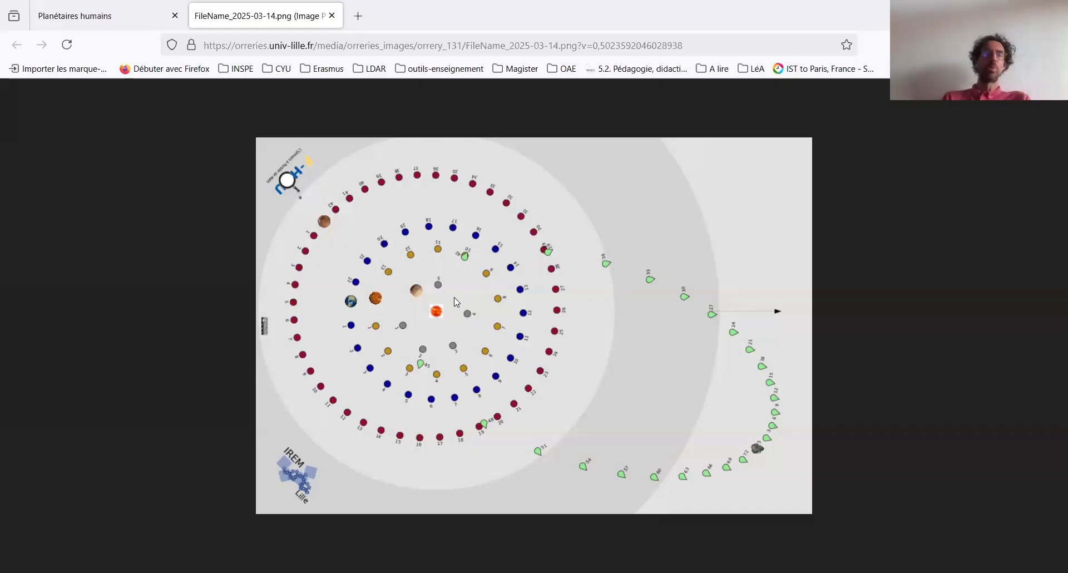
left_click(95, 15)
Step: Set Mercury's number of additional points to 2, submit, and check the result in the full-size orrery image
left_click(120, 327)
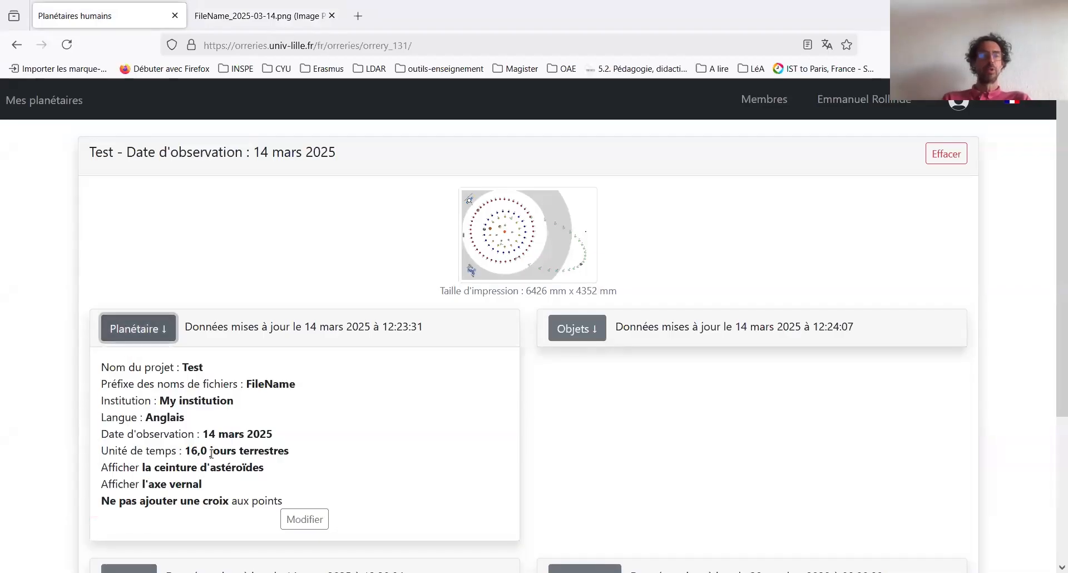
left_click(576, 335)
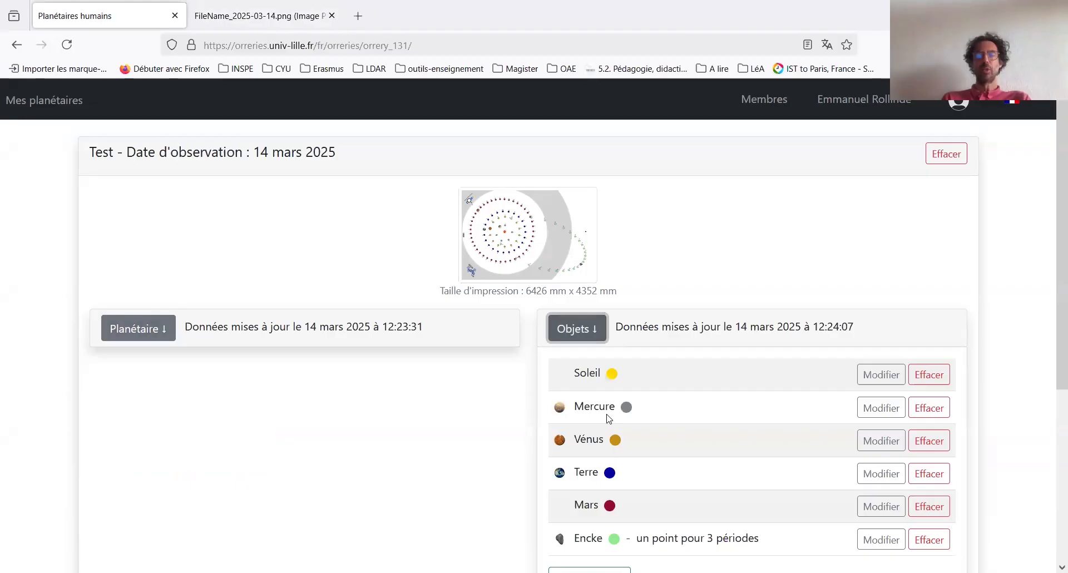
left_click(878, 408)
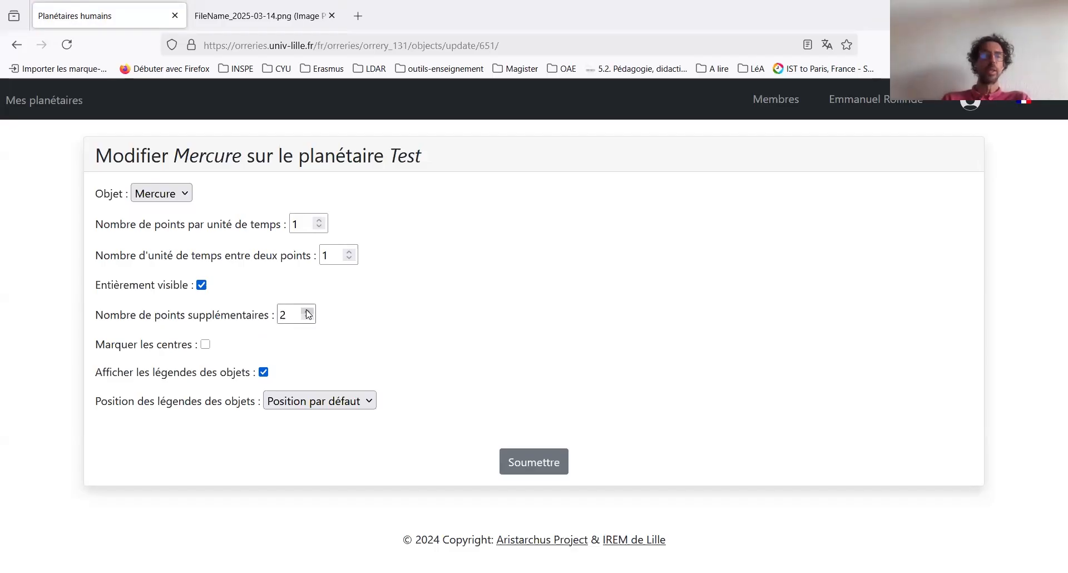
left_click(538, 470)
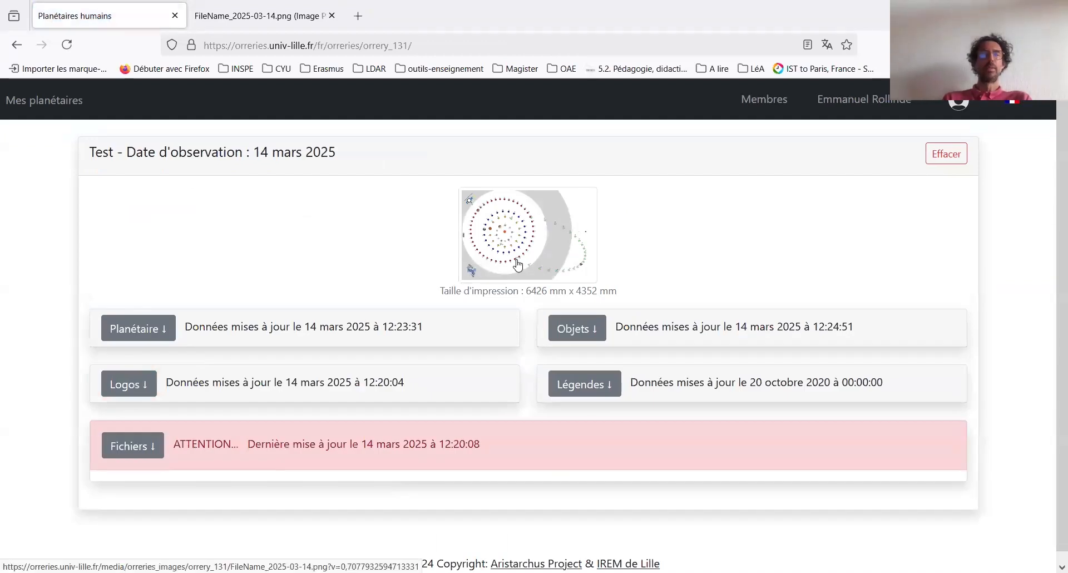
left_click(518, 264)
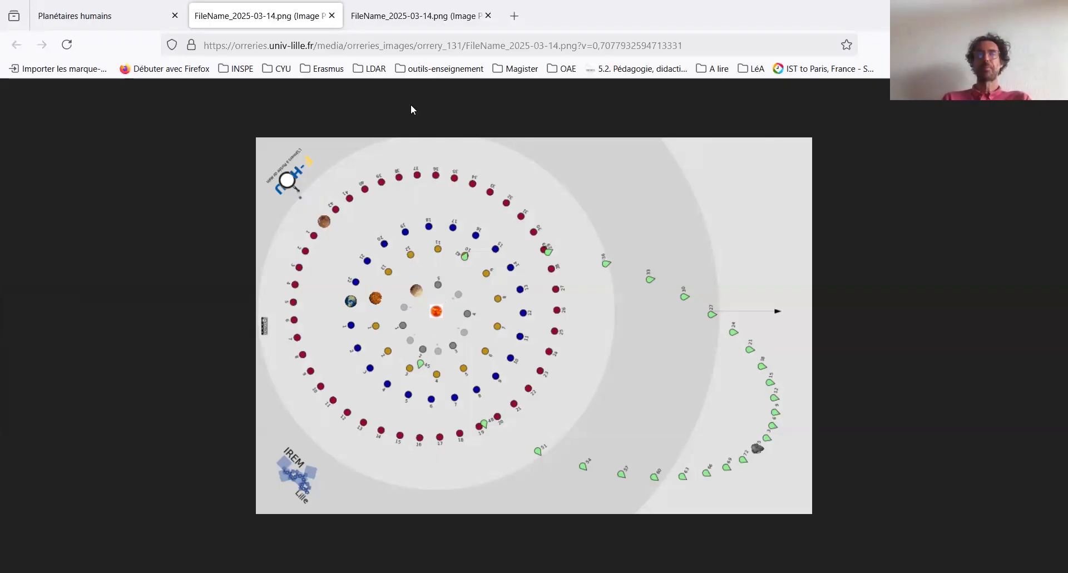
left_click(97, 18)
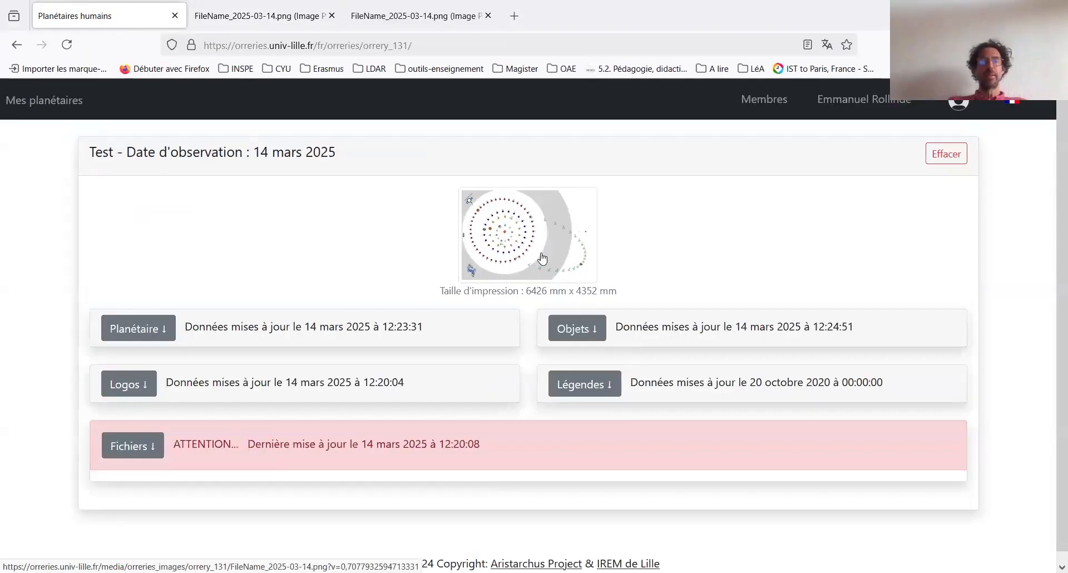
Step: Add an "Unité de temps" legend with position "Haut" to the Test orrery and check it in the full-size image
left_click(594, 393)
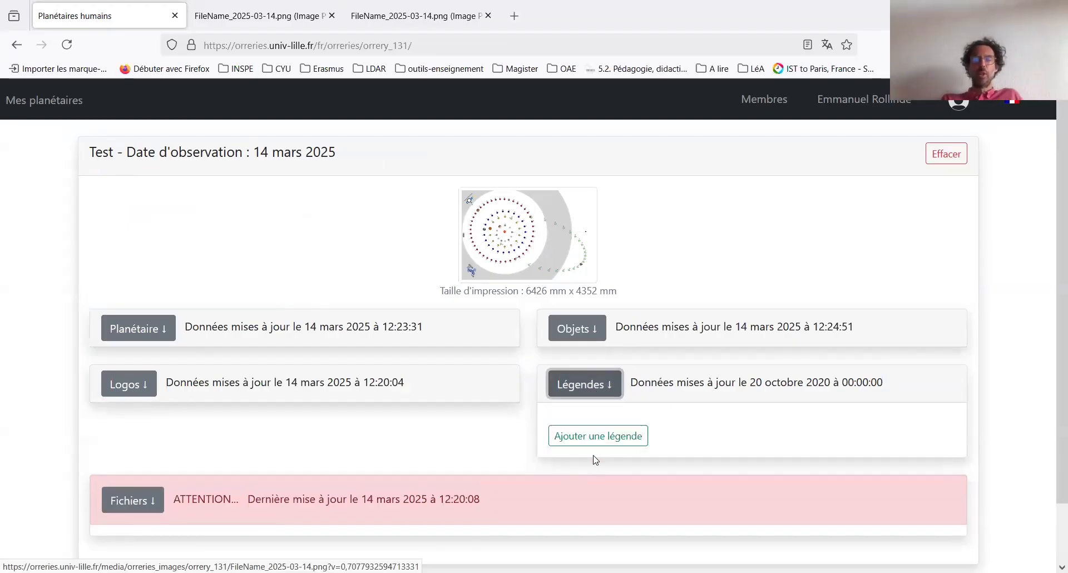
left_click(595, 435)
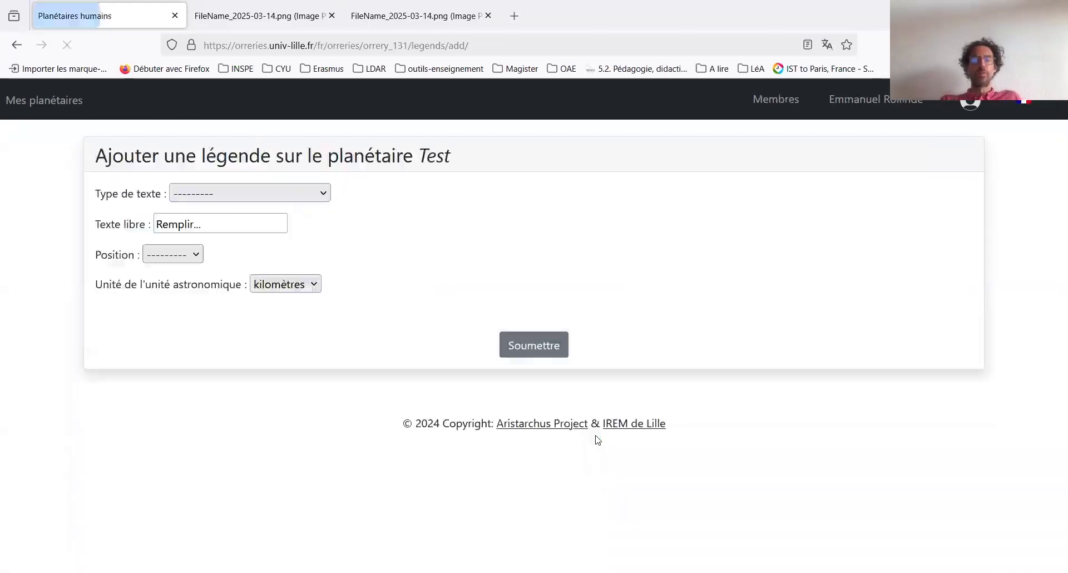
left_click(281, 196)
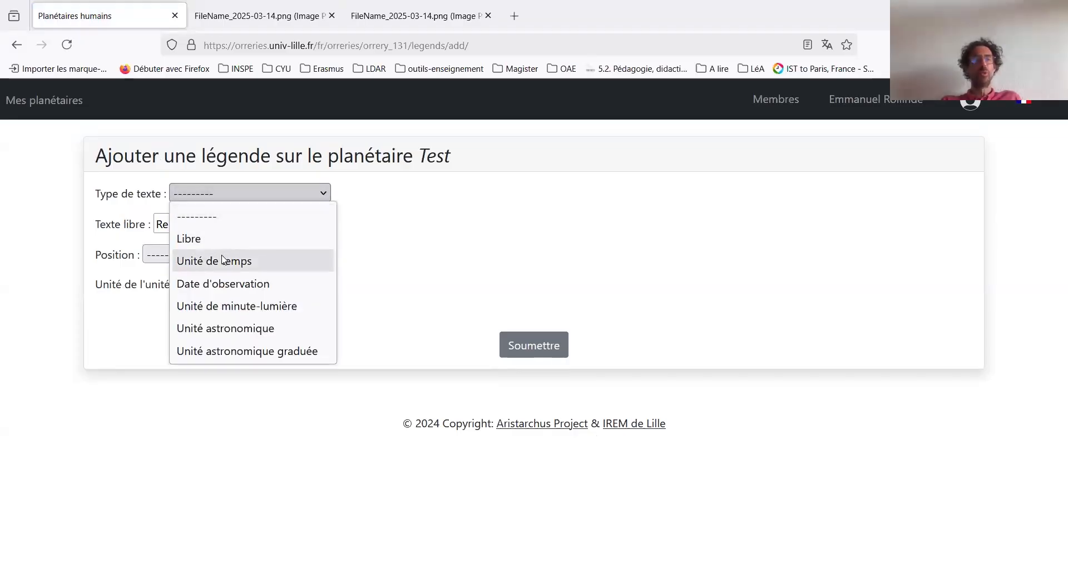
left_click(222, 260)
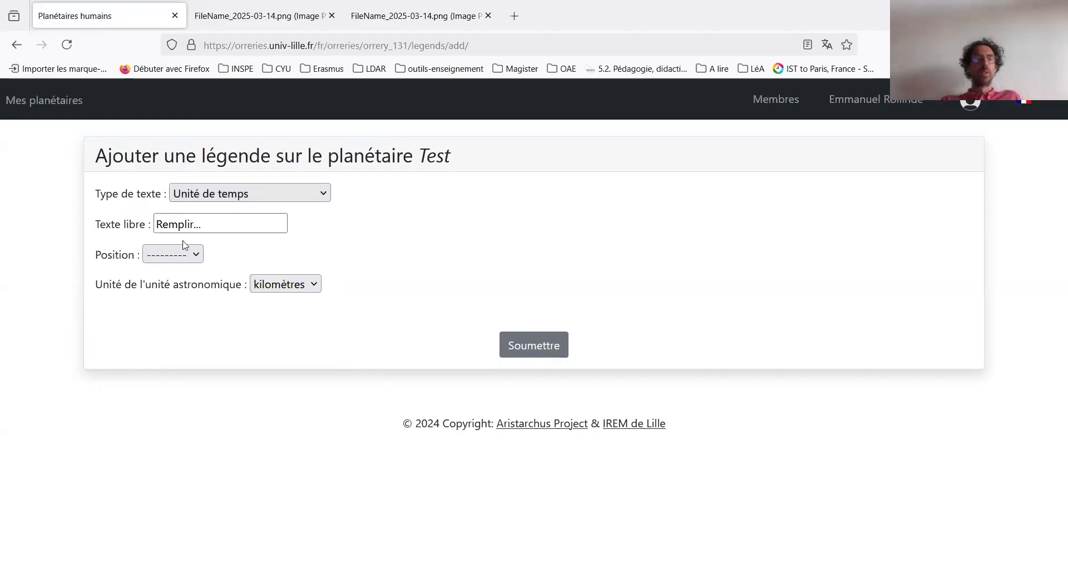
left_click(184, 225)
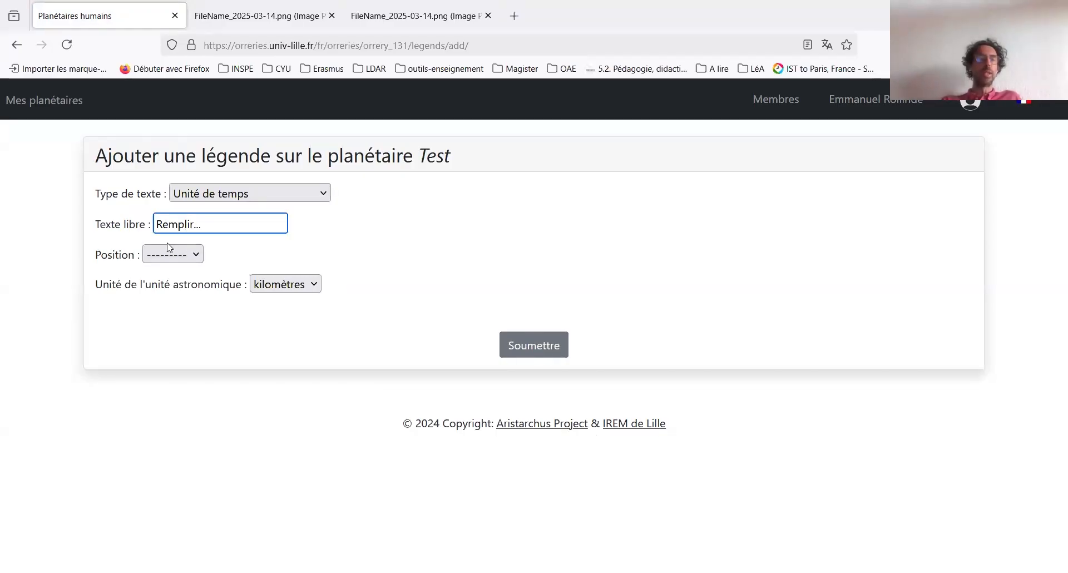
left_click(199, 255)
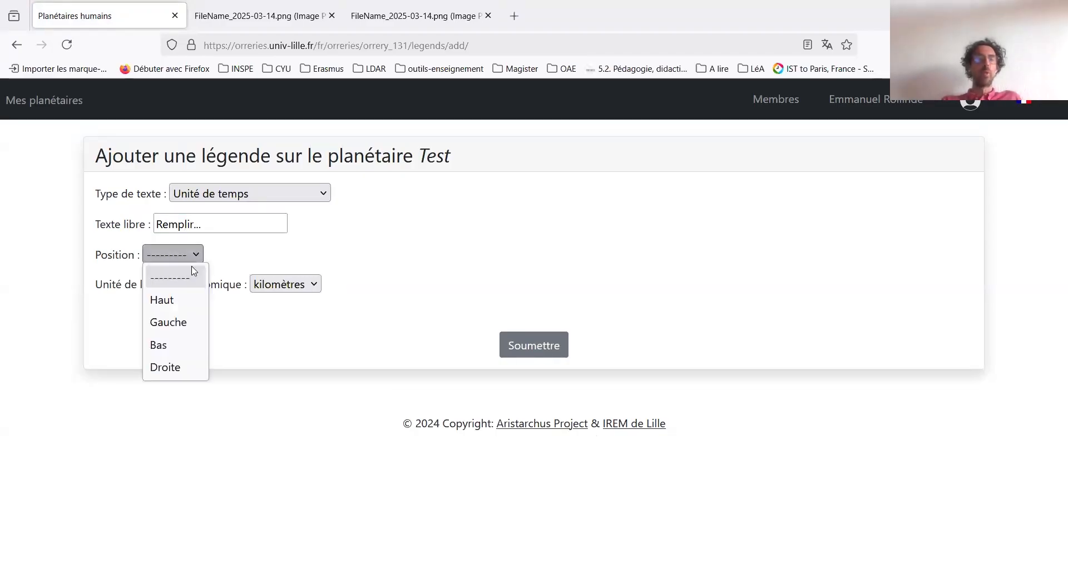
left_click(174, 300)
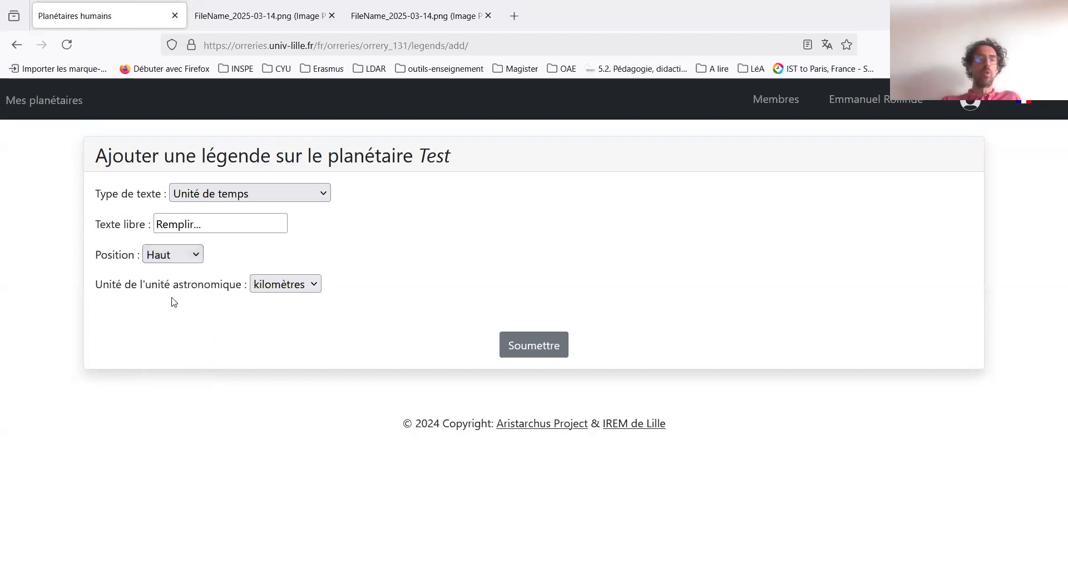
left_click(524, 352)
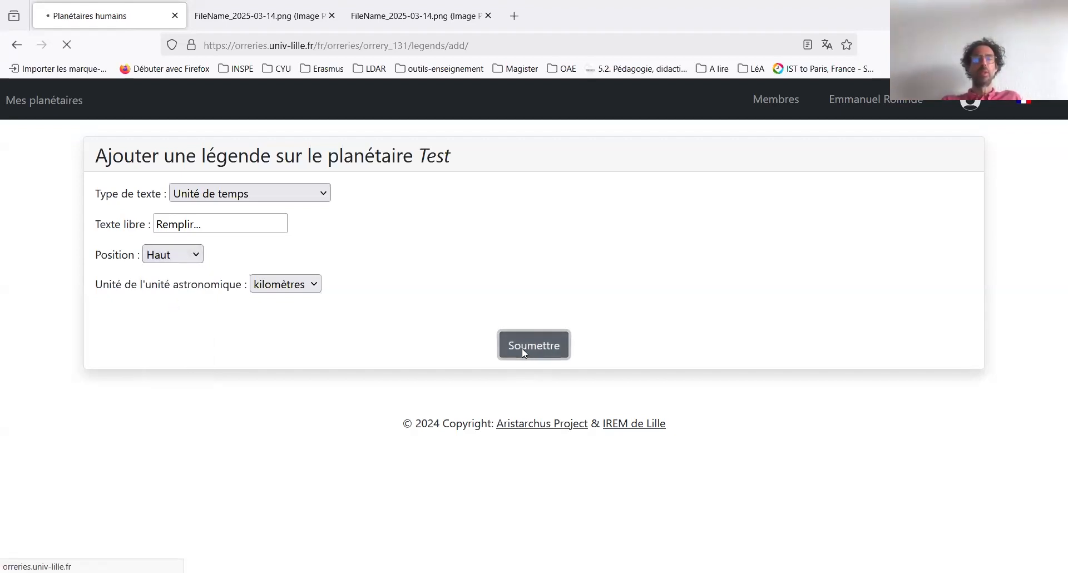
left_click(518, 243)
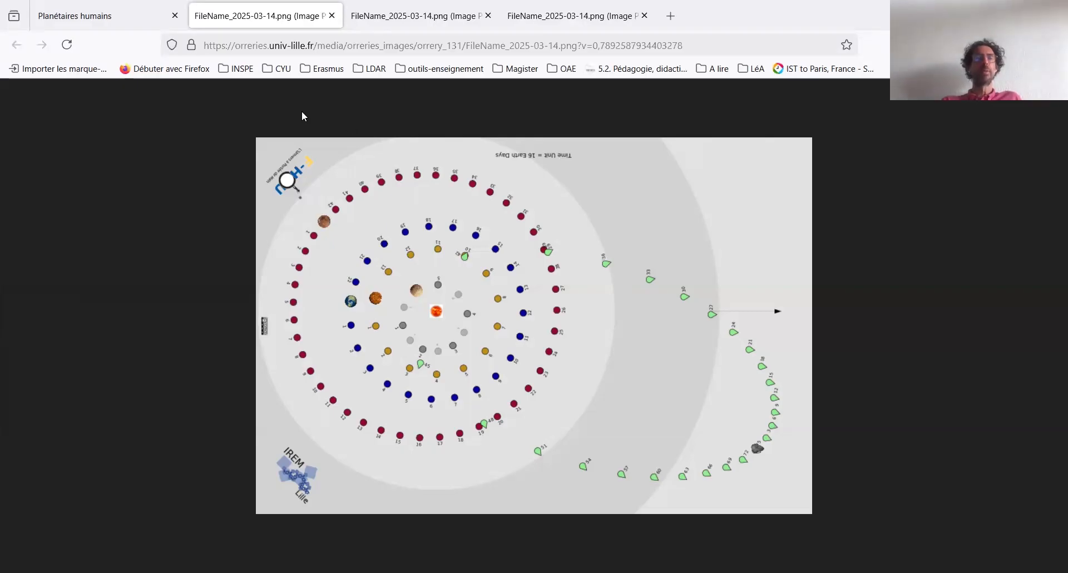
left_click(117, 23)
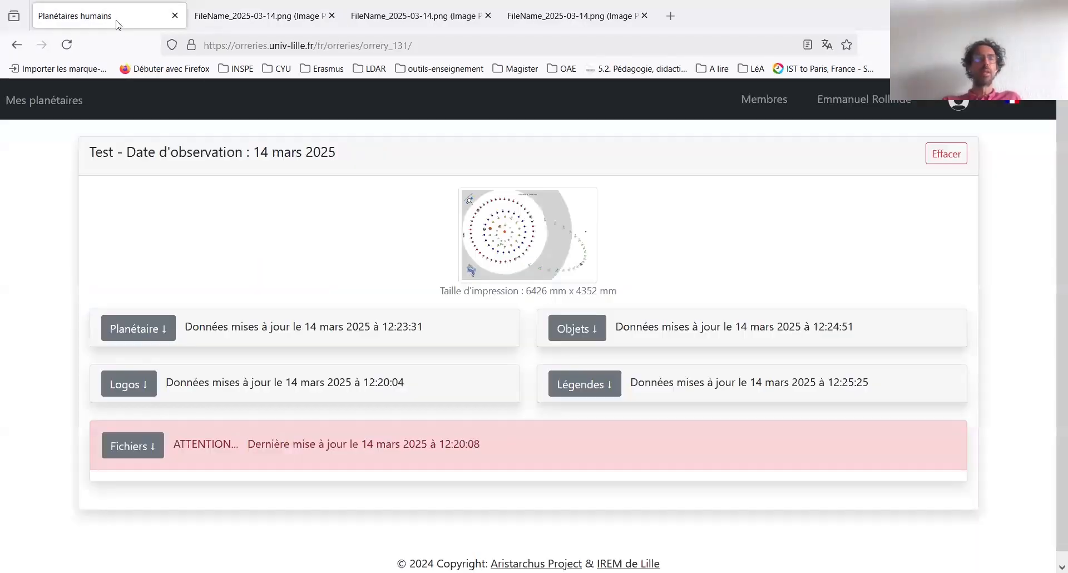
Step: Change the Test orrery's language to Français in its general settings and check the legend in the full-size image
left_click(145, 325)
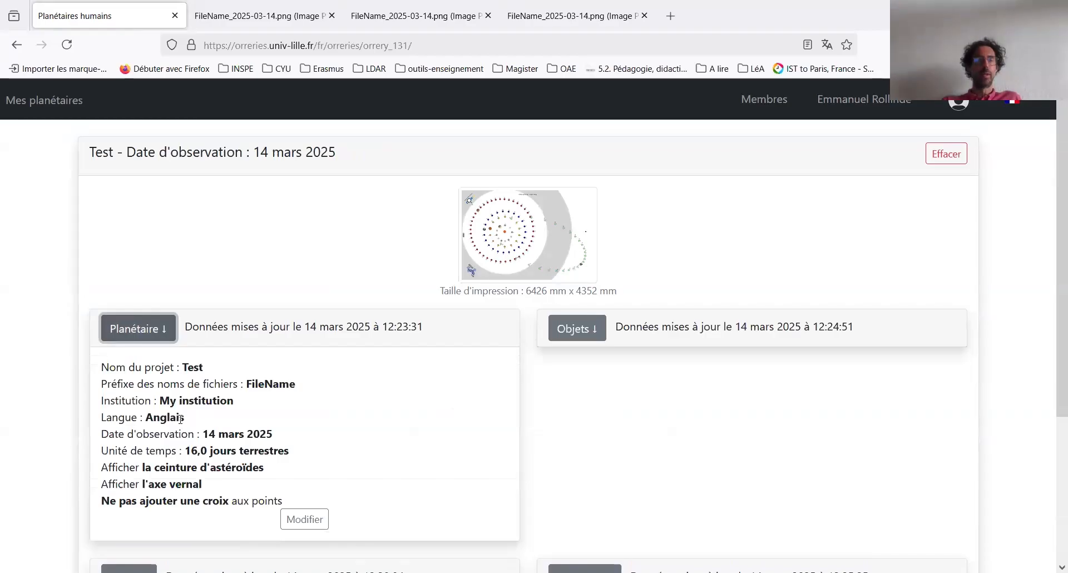
scroll(298, 395, "down", 3)
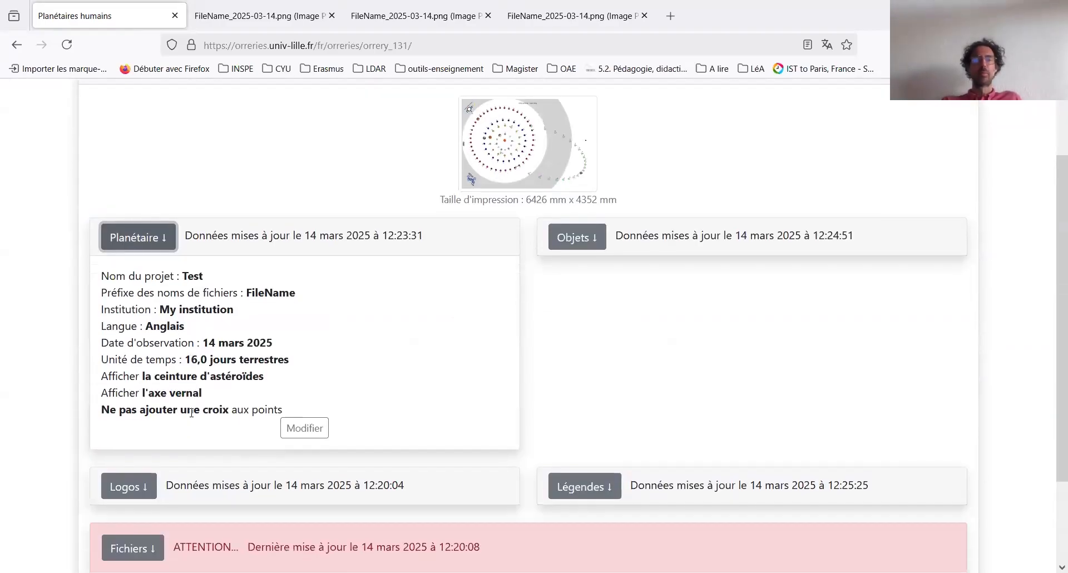
left_click(309, 384)
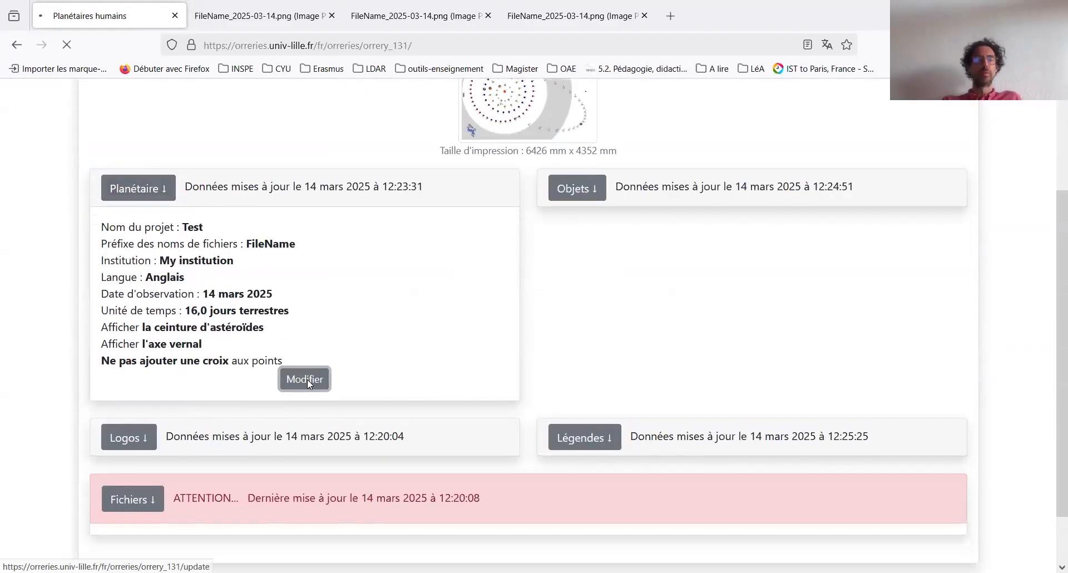
left_click(170, 288)
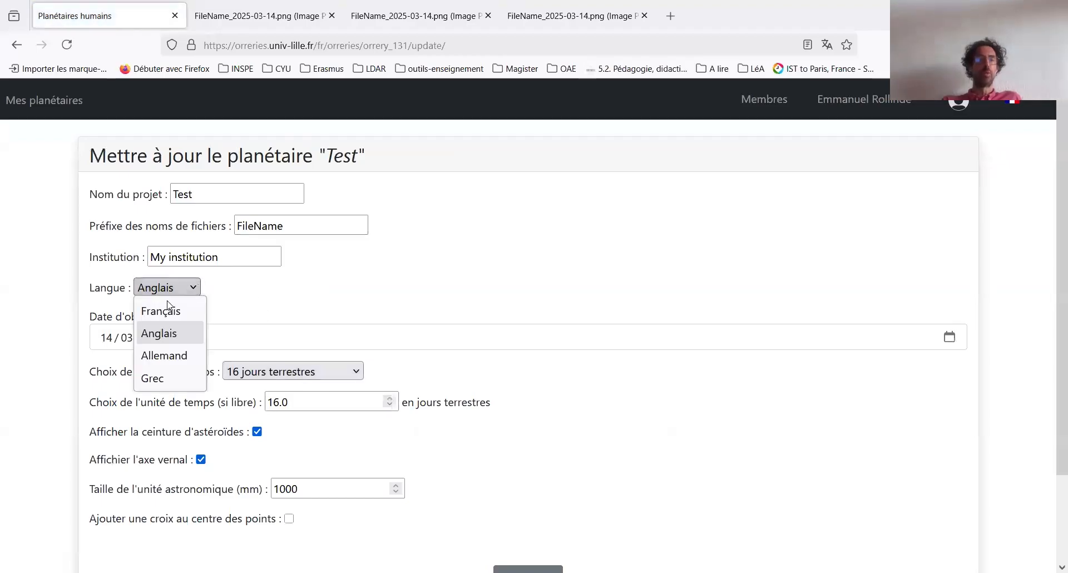
left_click(164, 310)
scroll(358, 329, "down", 2)
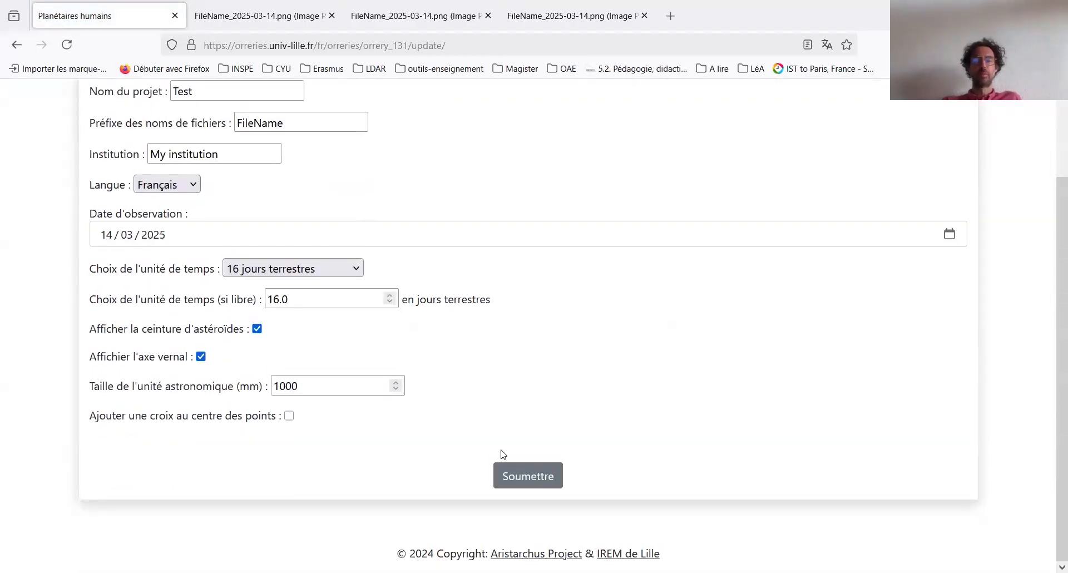
left_click(513, 476)
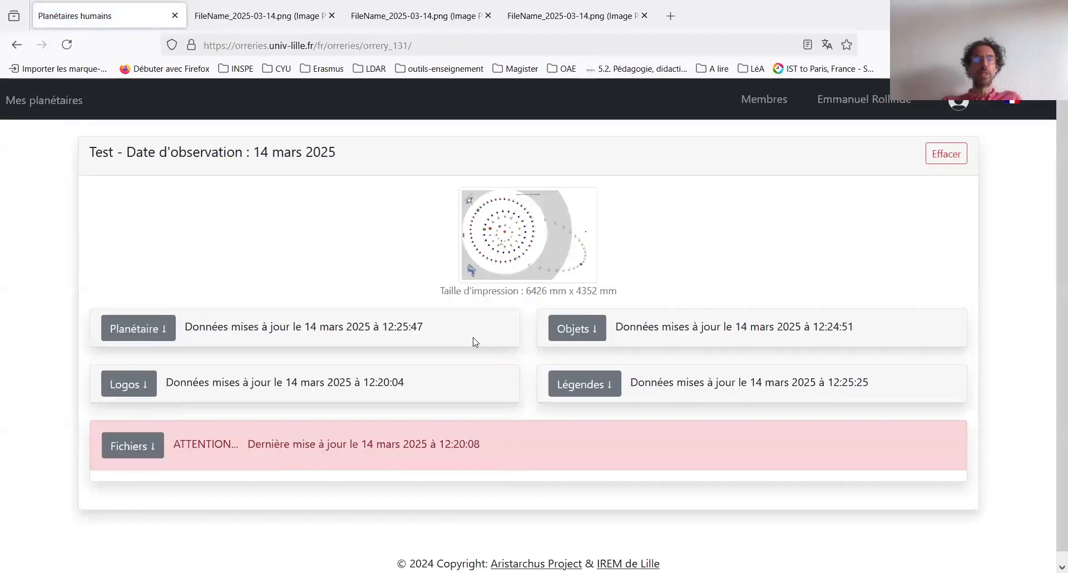
left_click(517, 246)
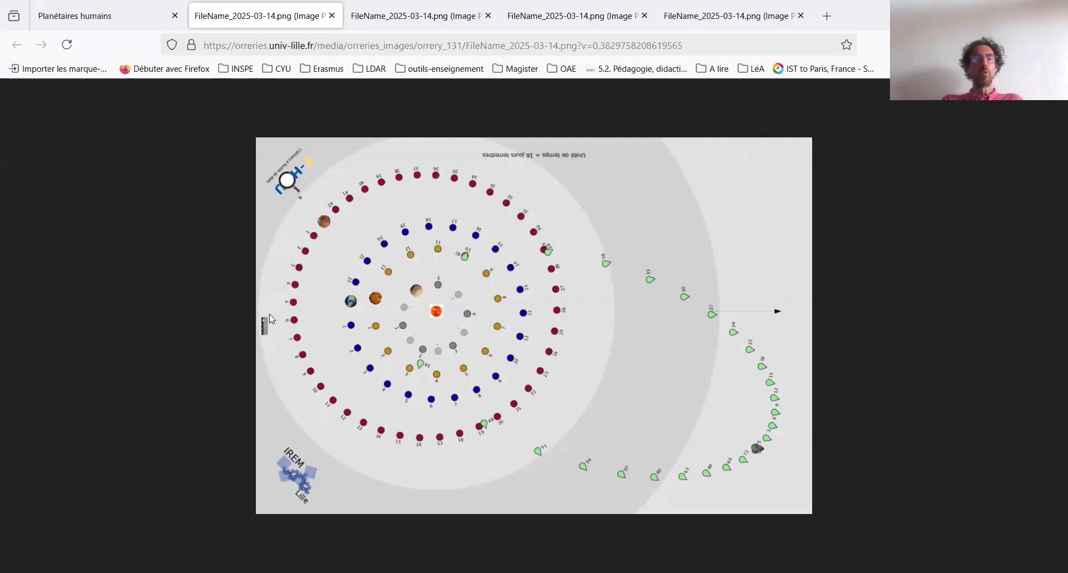
Step: Open the form for adding a legend to the Test orrery and review the available text types
left_click(98, 19)
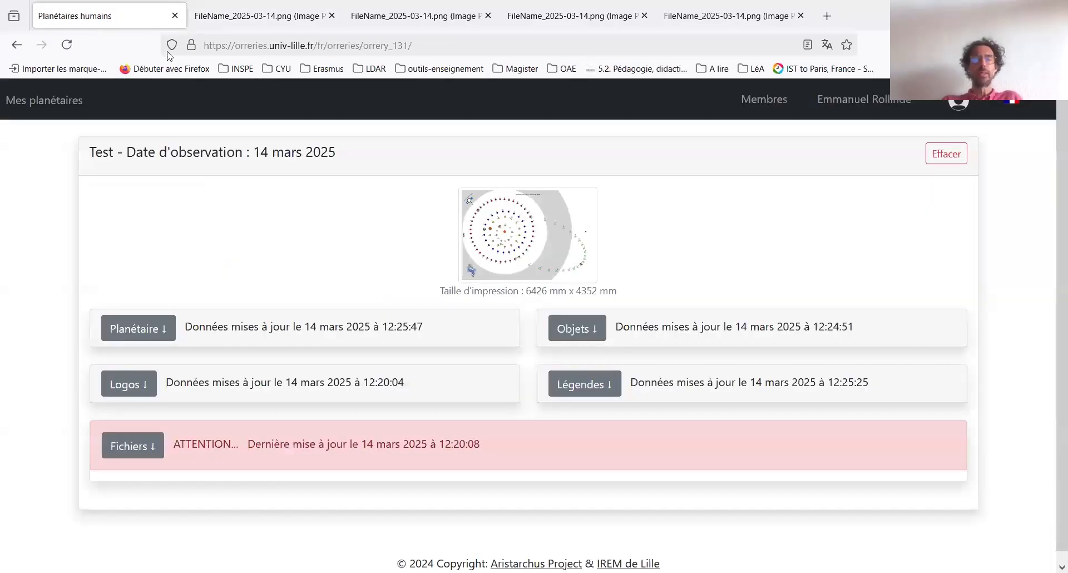
left_click(577, 383)
left_click(594, 468)
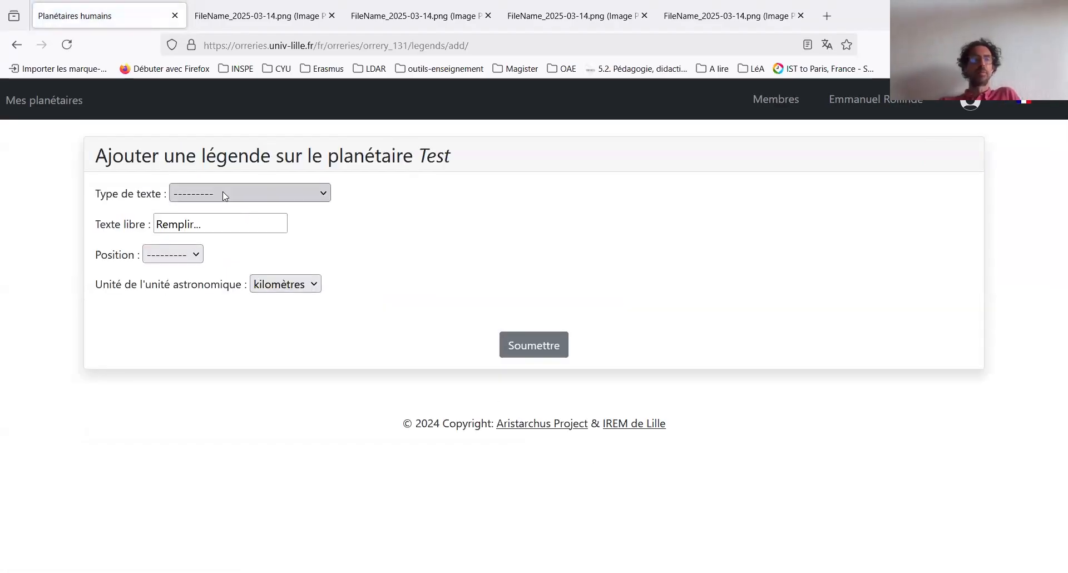
left_click(223, 194)
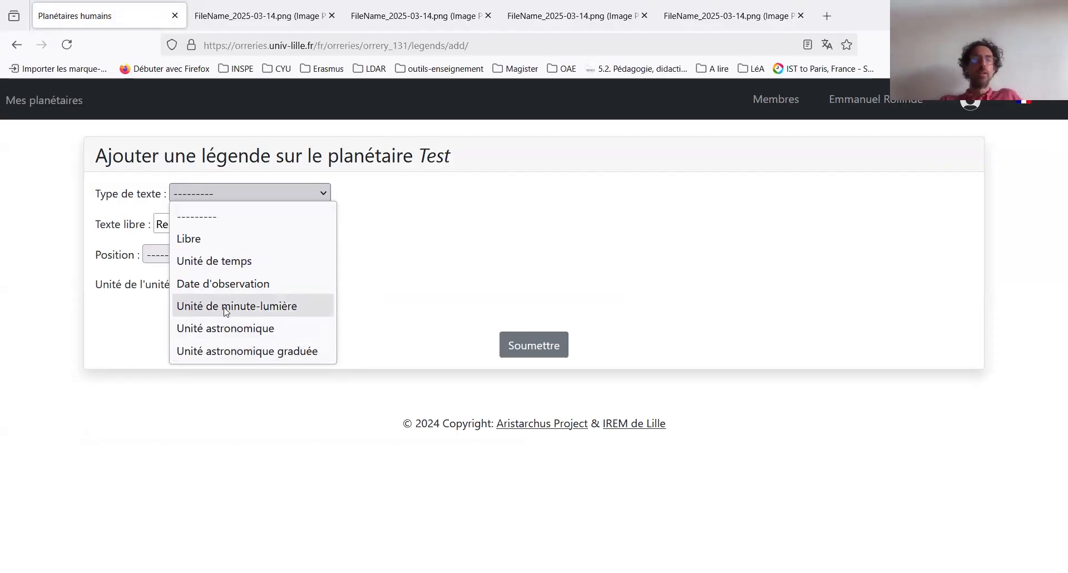
left_click(382, 291)
Step: Set the Test orrery's observation date to 21/03/2026 in its general settings, submit, and check the full-size image
left_click(53, 101)
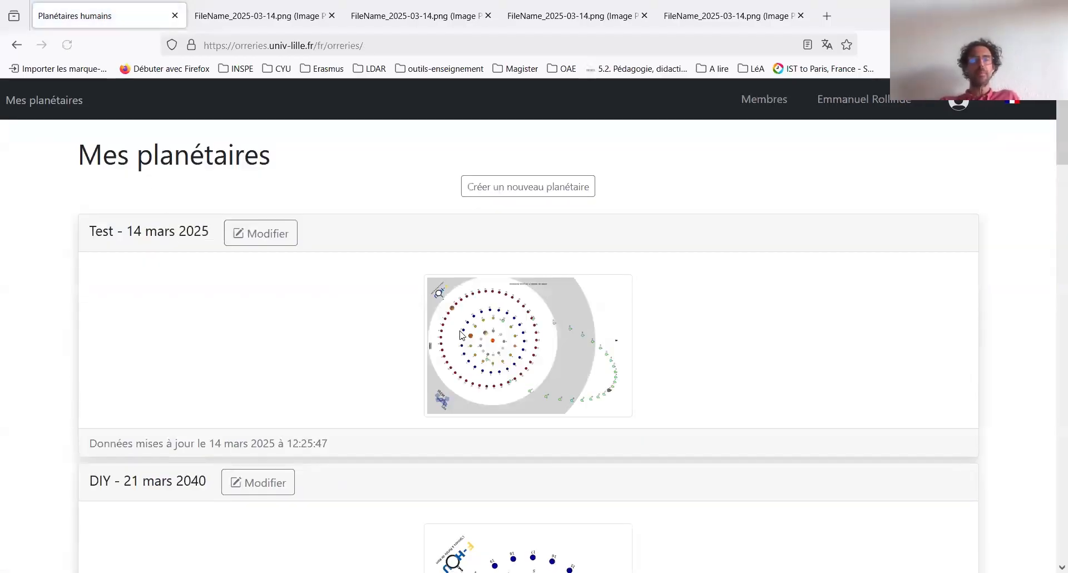
left_click(275, 237)
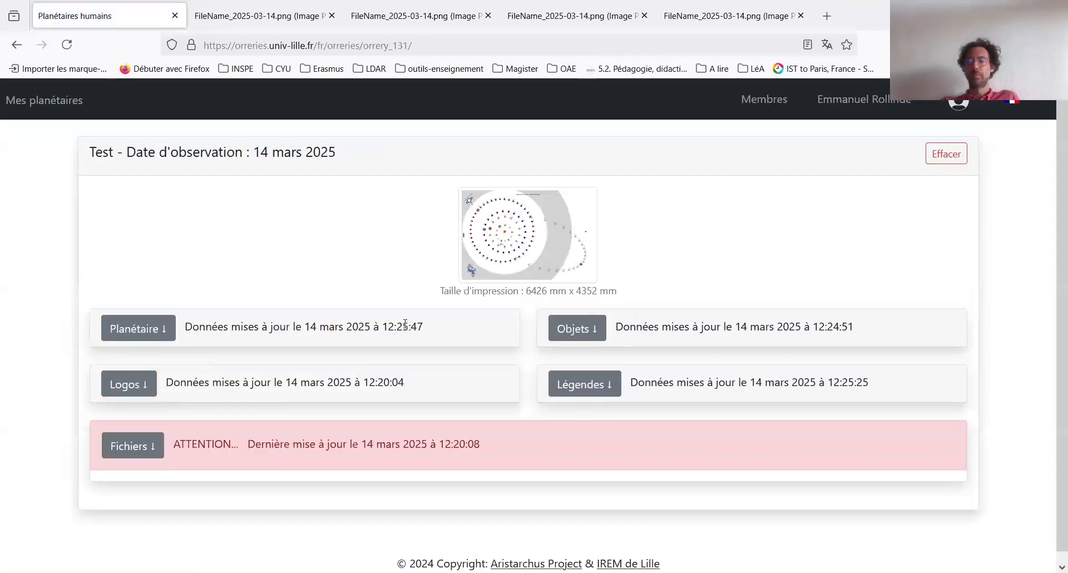
left_click(148, 328)
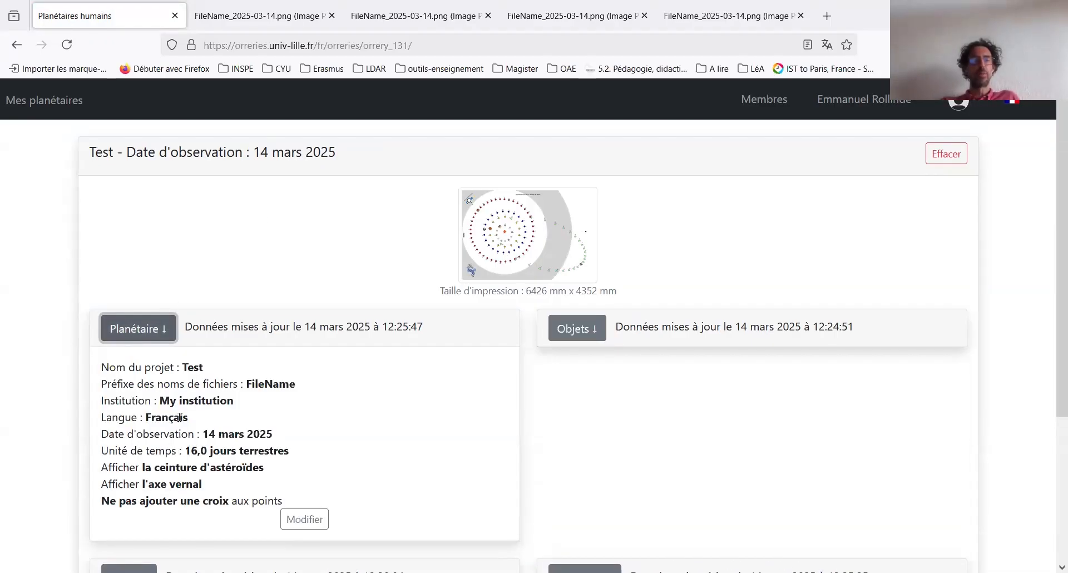
left_click(303, 519)
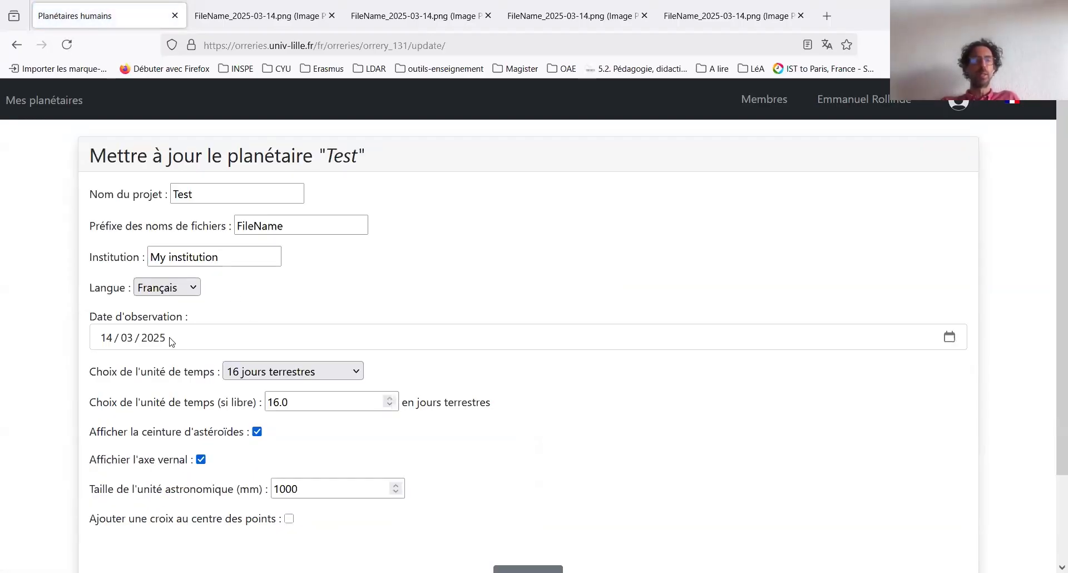
left_click(172, 342)
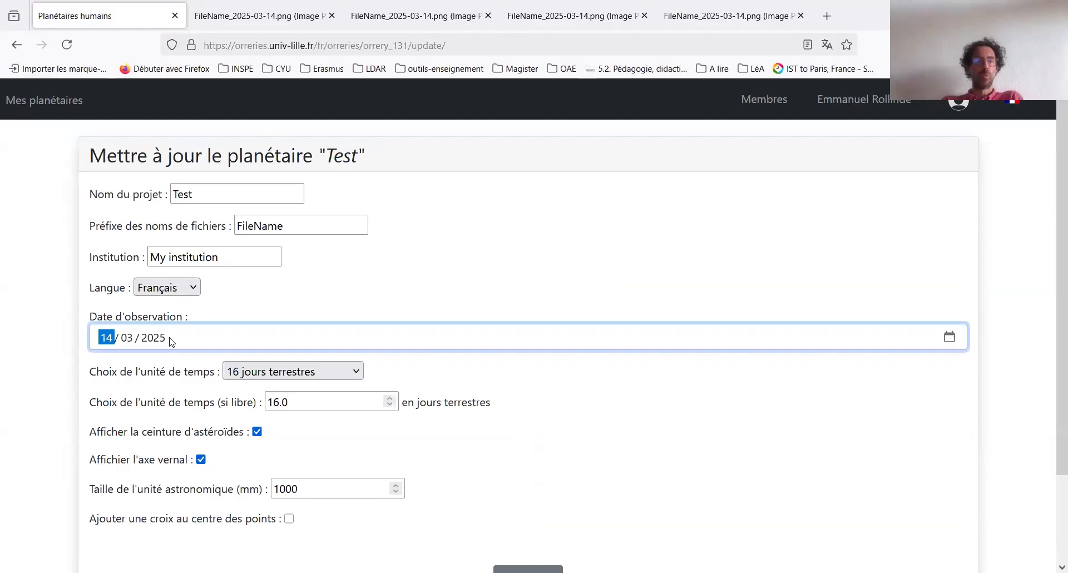
type("21 / ")
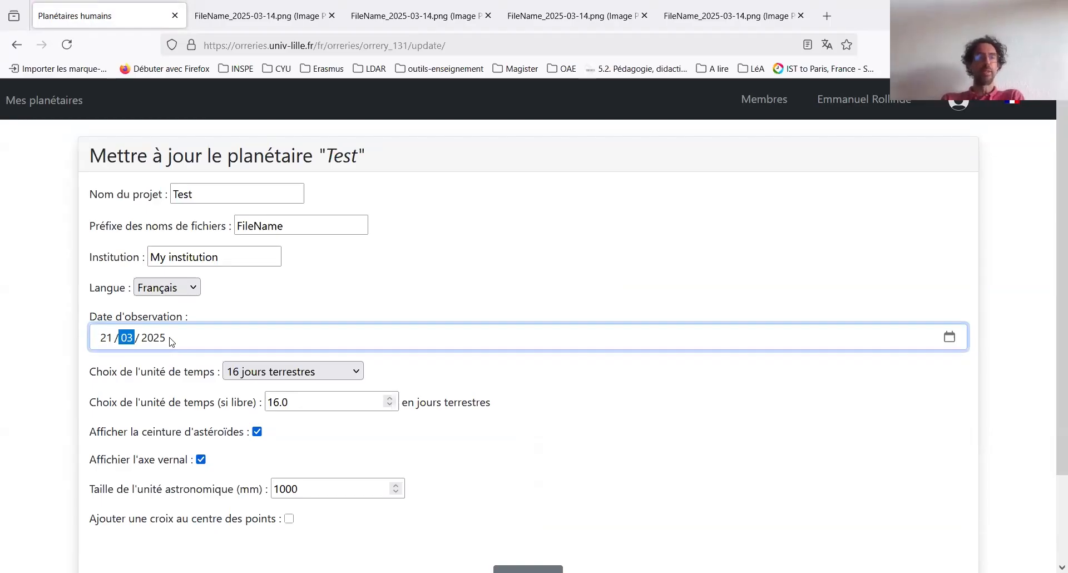
type("03 / 2026")
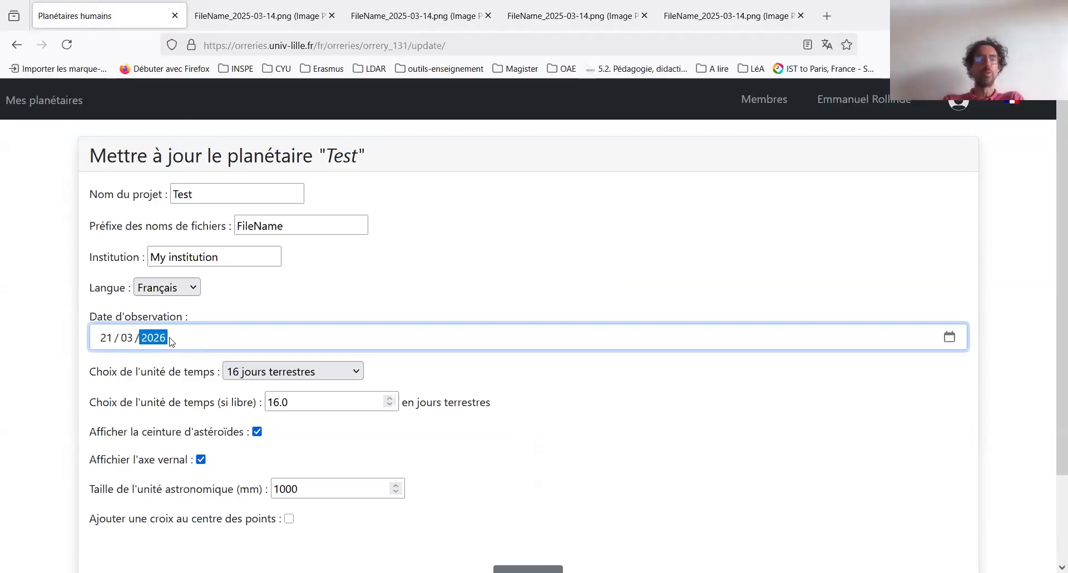
scroll(561, 442, "down", 2)
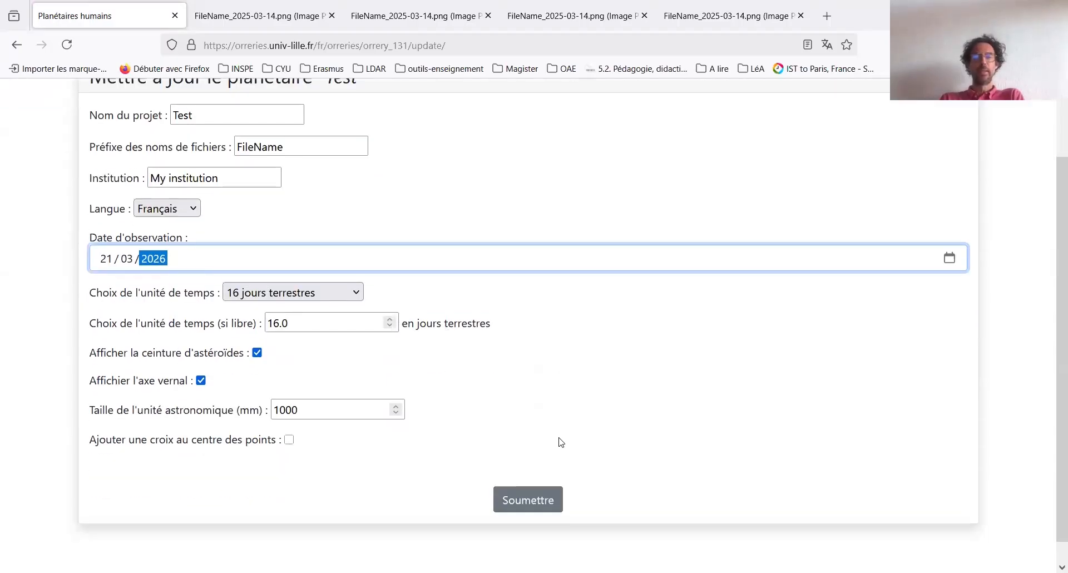
left_click(529, 502)
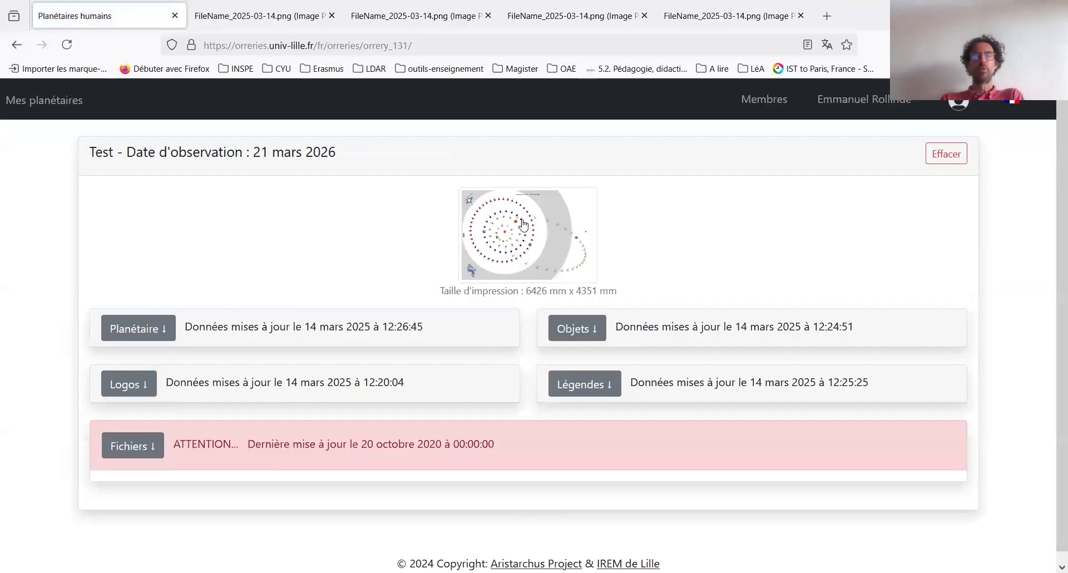
left_click(523, 224)
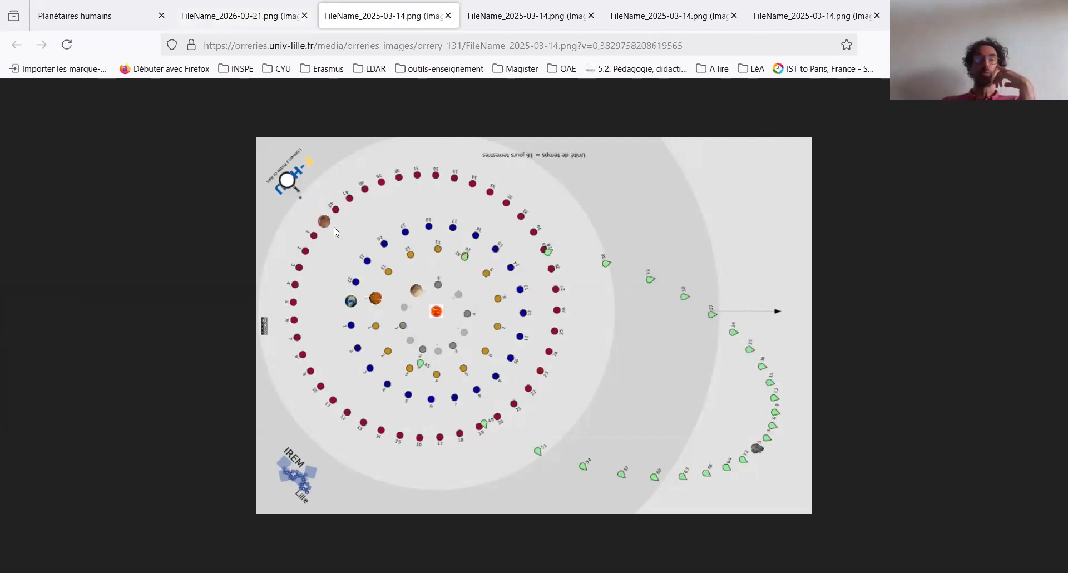
key("ctrl+Page_Up")
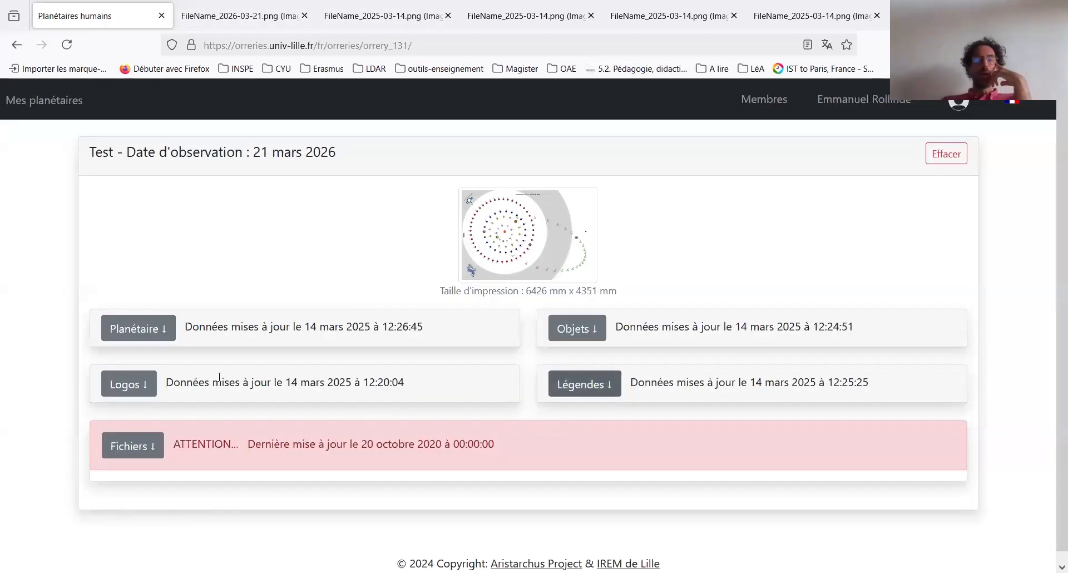
Step: Review the logos included in the Test orrery and their positions
left_click(139, 389)
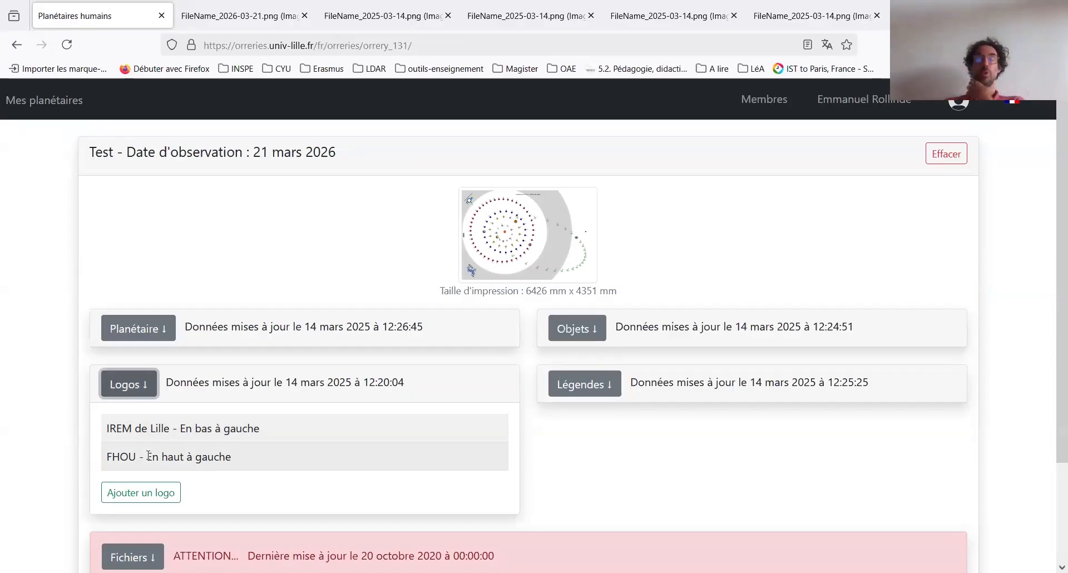
scroll(149, 455, "down", 2)
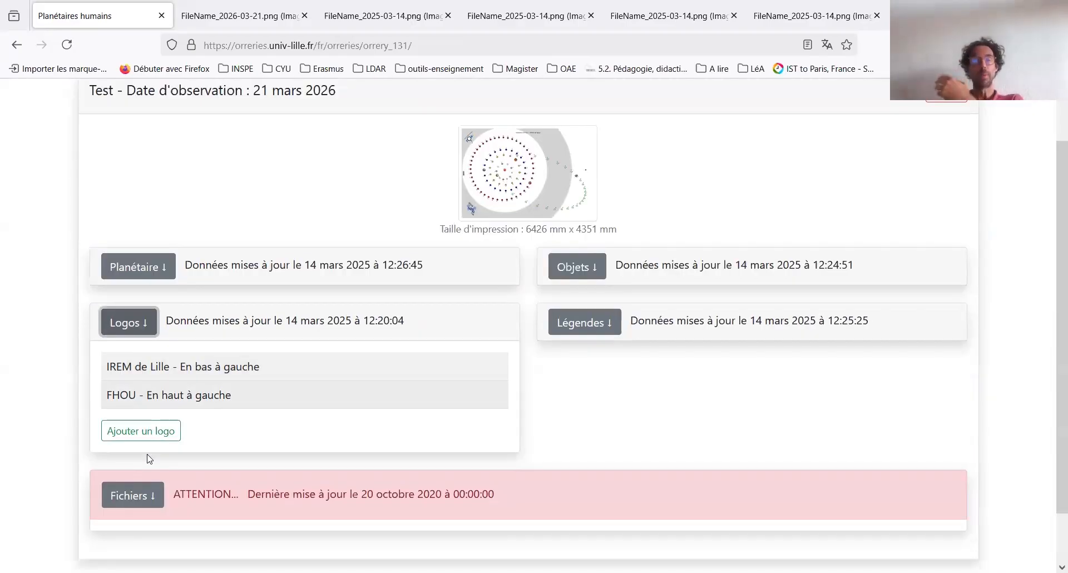
scroll(148, 458, "down", 1)
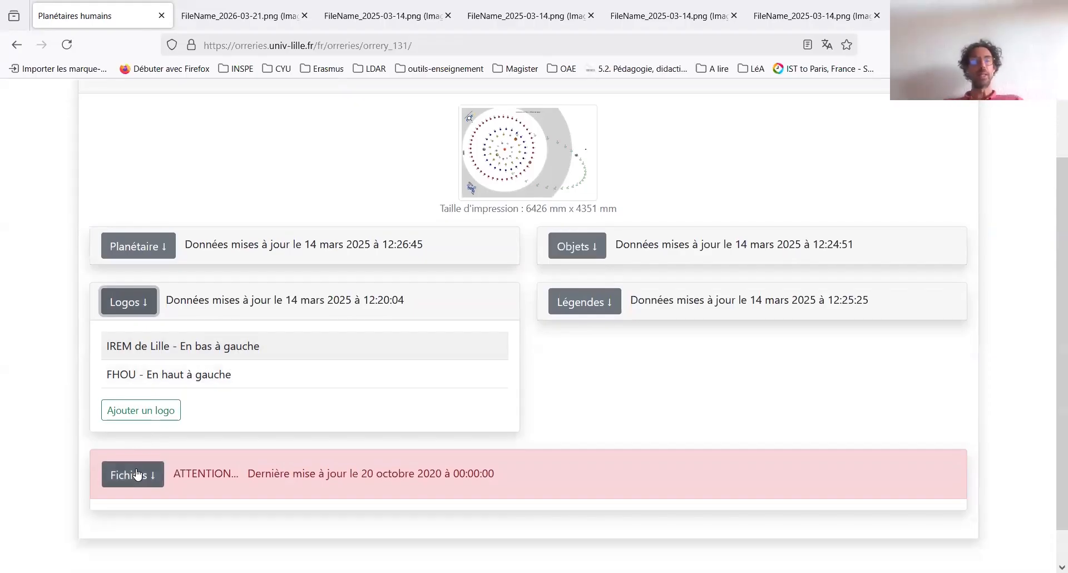
Step: Build the new output files for the Test orrery
left_click(136, 473)
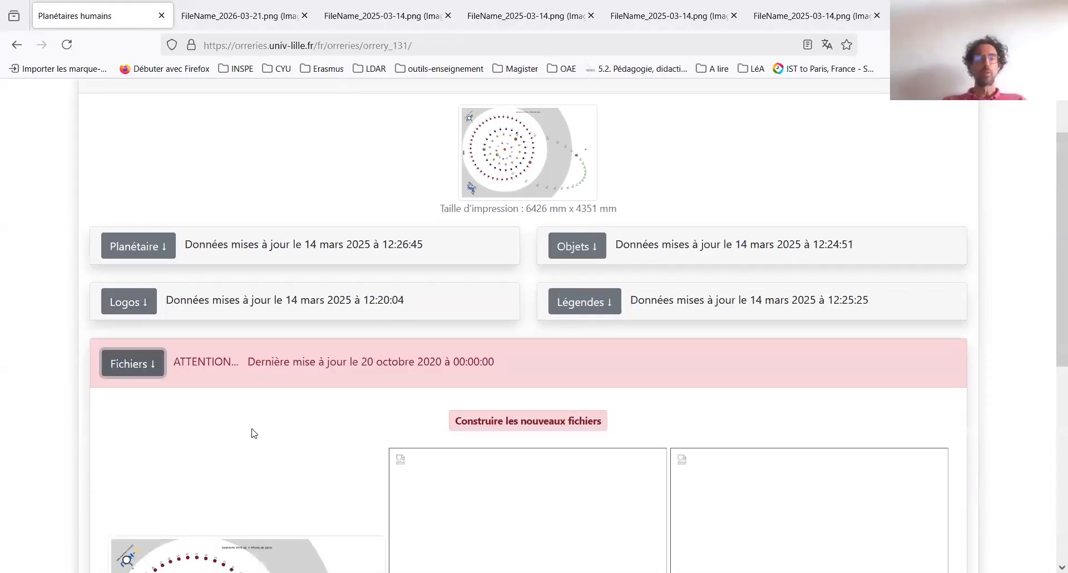
scroll(271, 425, "up", 1)
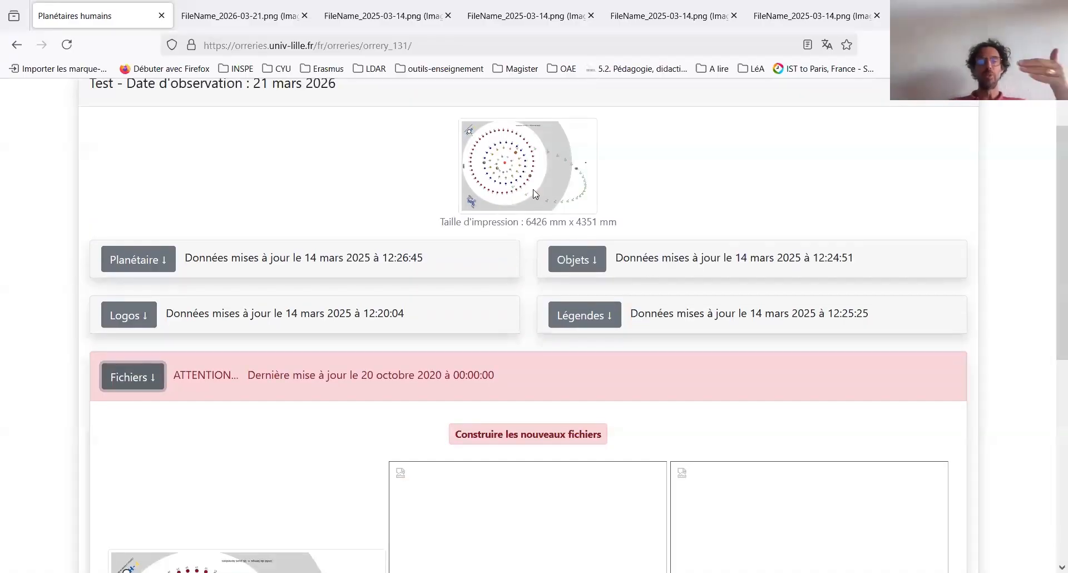
left_click(514, 437)
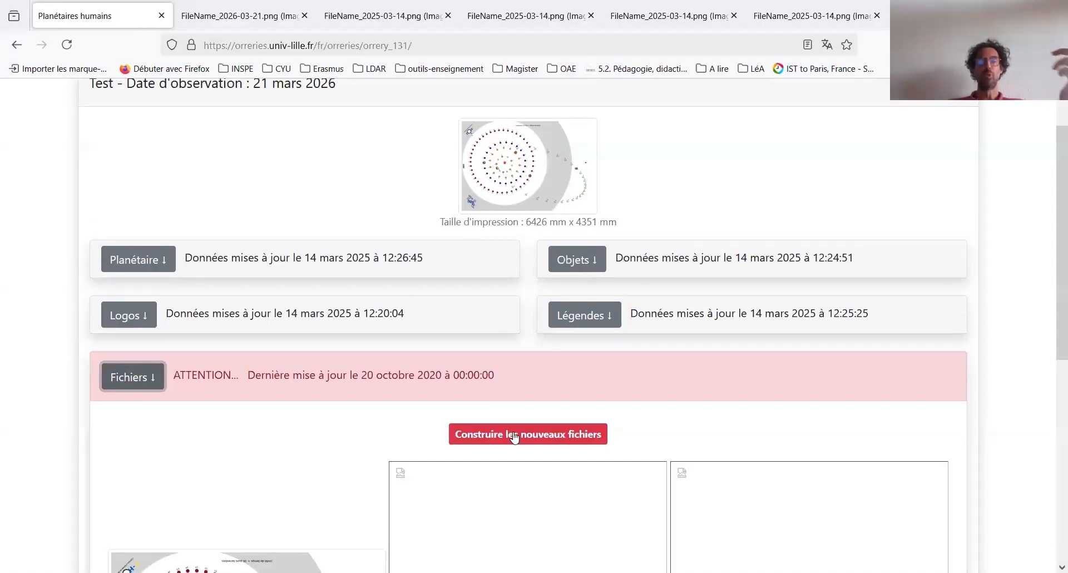
left_click(515, 438)
left_click(515, 438)
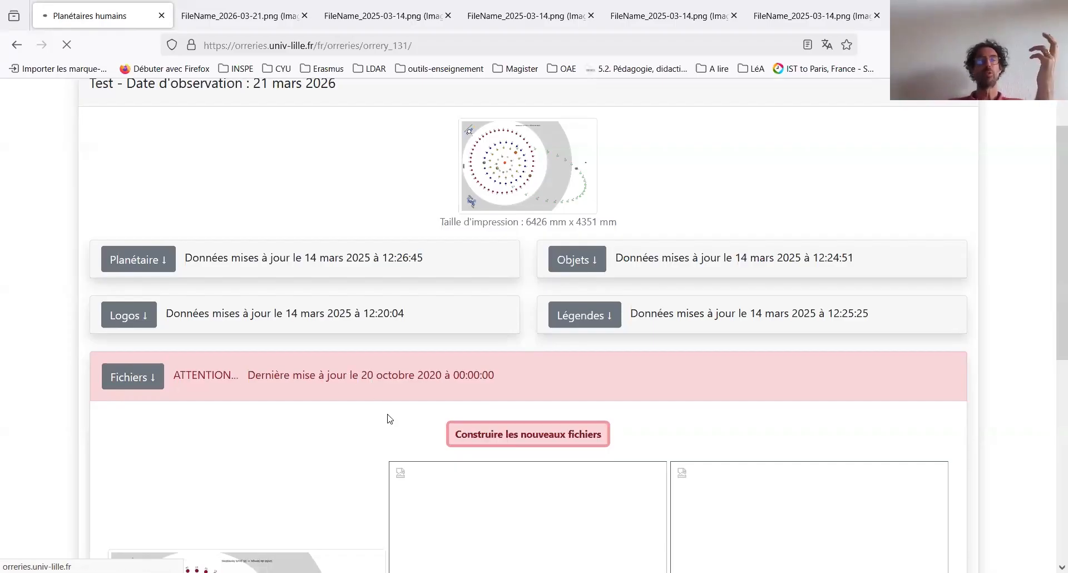
scroll(390, 418, "down", 1)
scroll(390, 419, "down", 1)
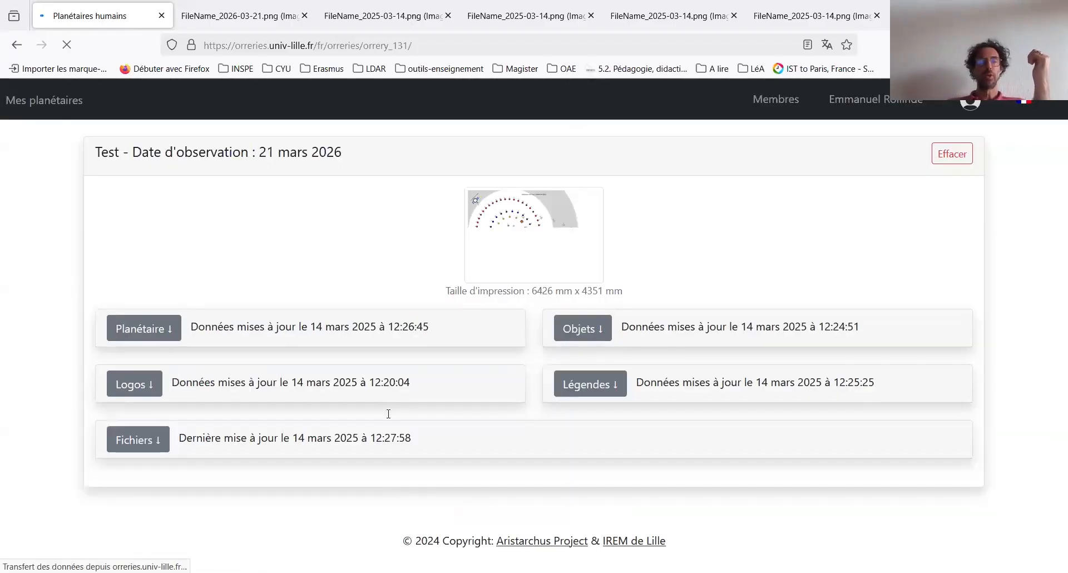
Step: Examine the generated files: orreries with and without numbers, rulers, individual object sheets and their download formats
left_click(132, 444)
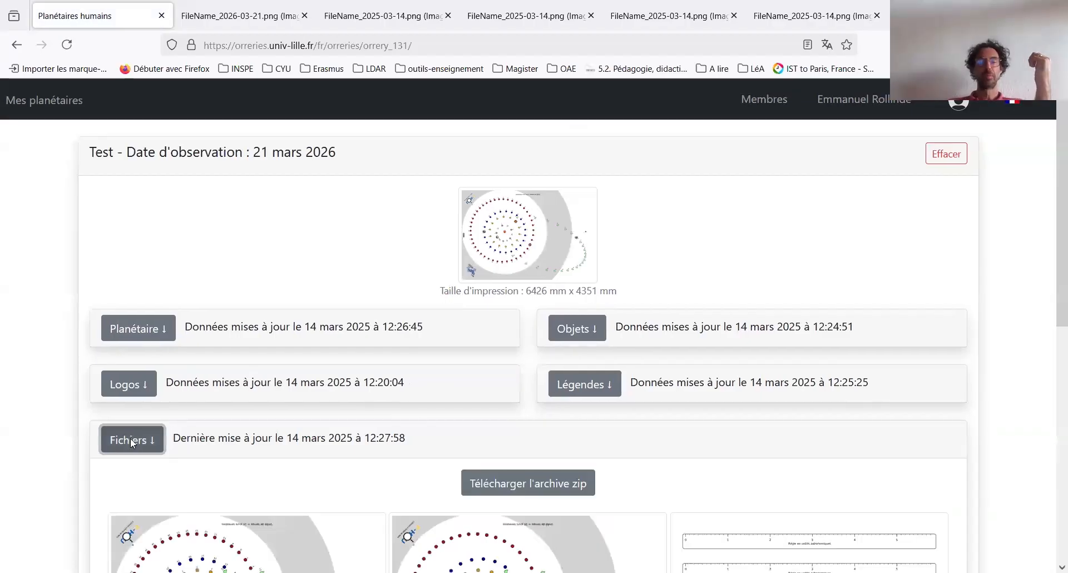
scroll(132, 444, "down", 3)
scroll(543, 121, "down", 4)
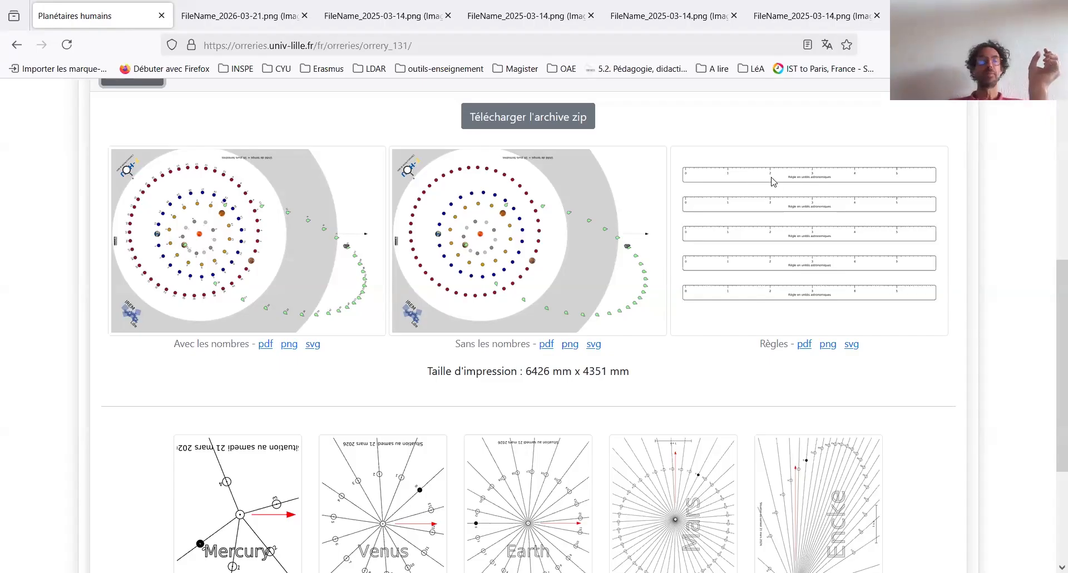
scroll(378, 216, "down", 1)
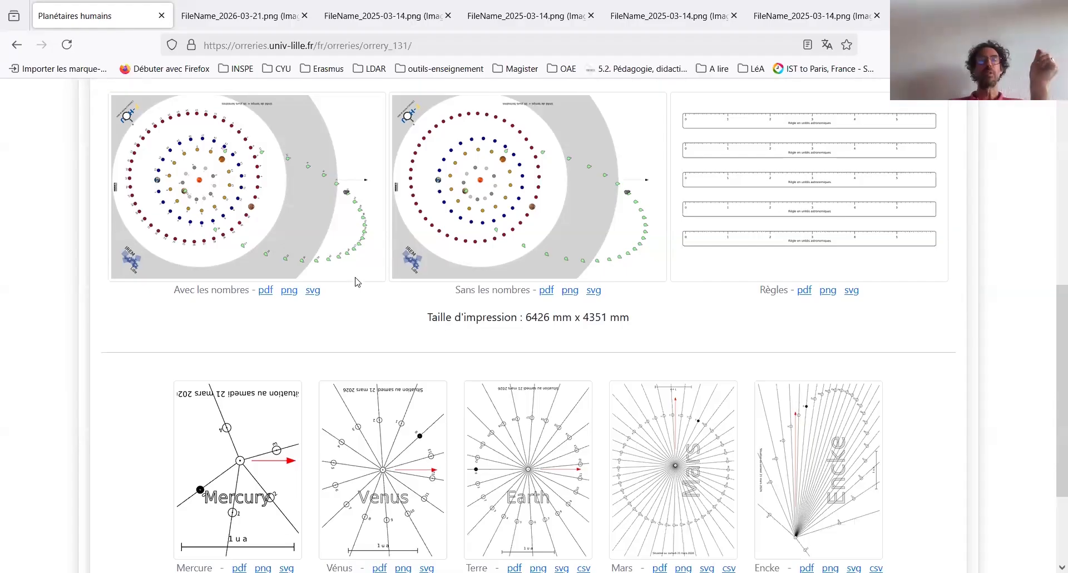
scroll(264, 330, "up", 1)
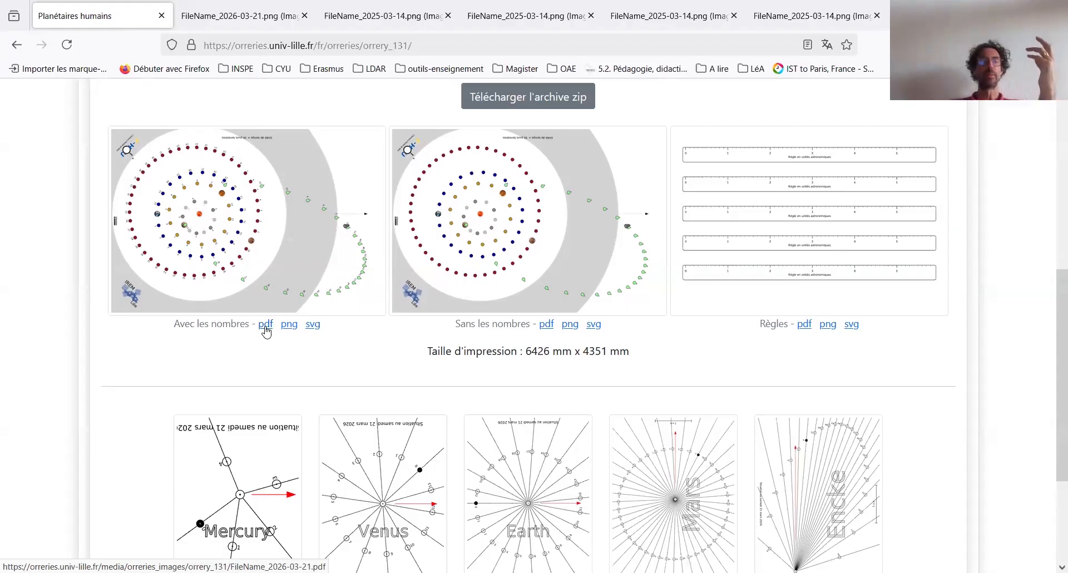
scroll(266, 331, "down", 1)
scroll(267, 331, "down", 3)
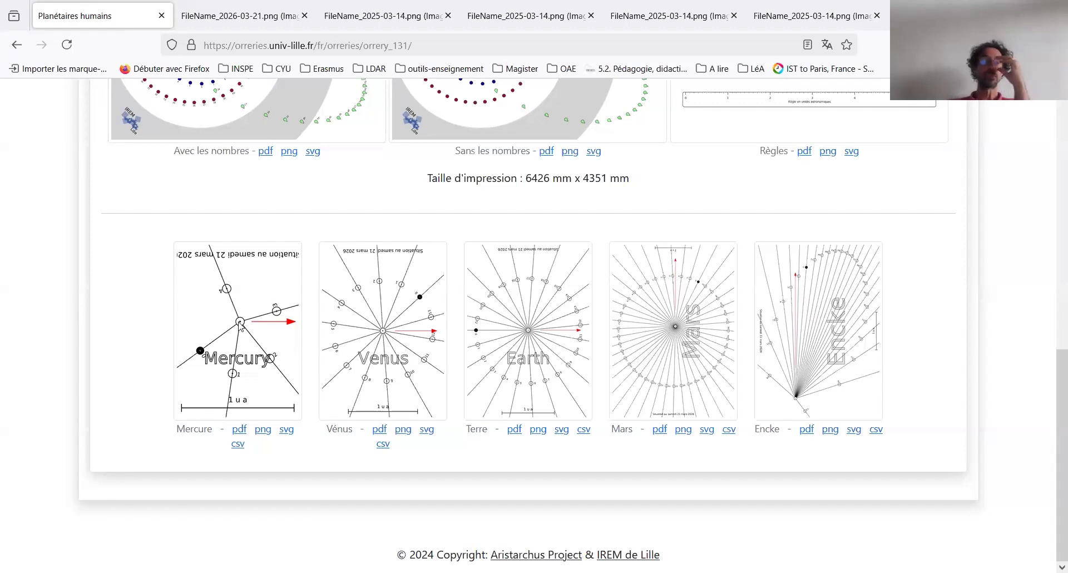
scroll(240, 323, "up", 4)
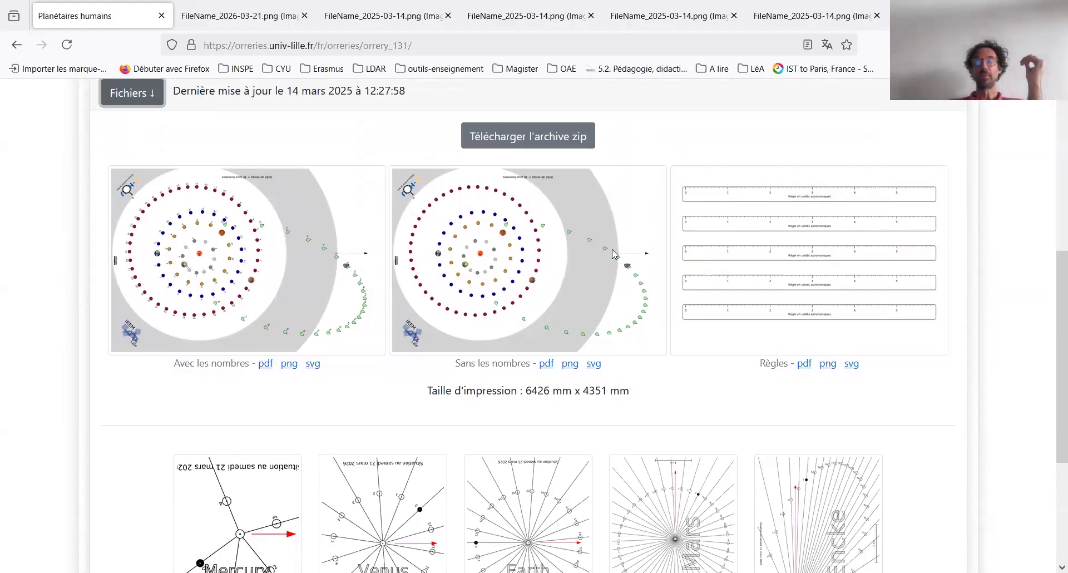
scroll(612, 249, "down", 3)
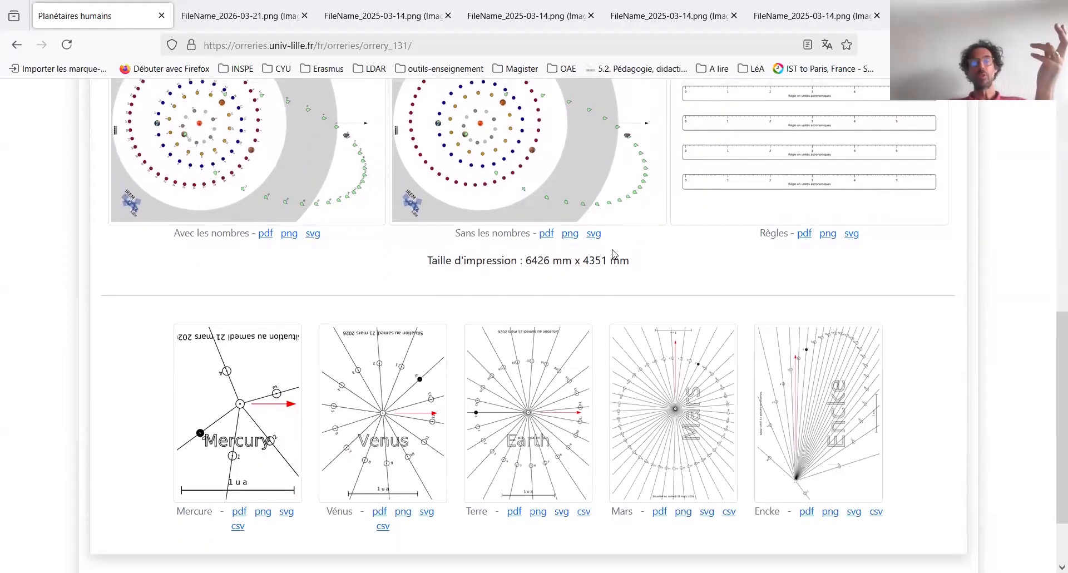
scroll(612, 251, "down", 1)
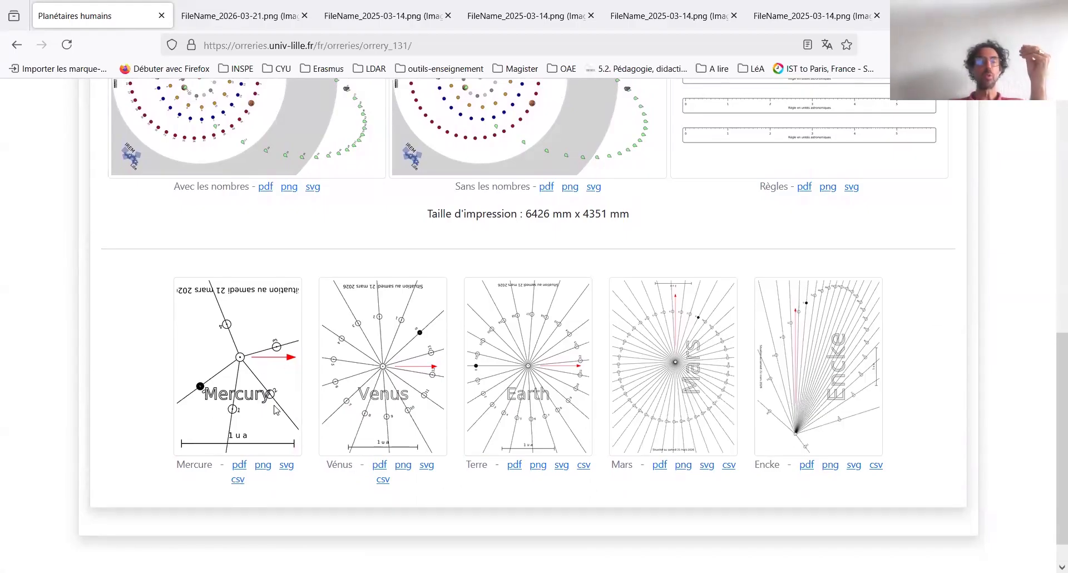
Step: Download Mercury's CSV file from the generated files and open it
left_click(237, 482)
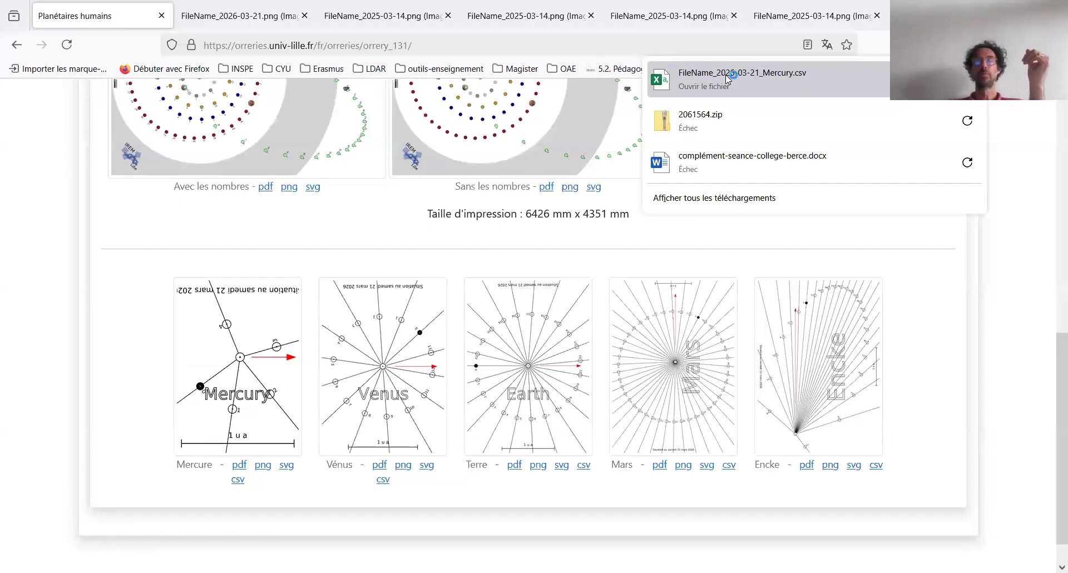
left_click(727, 75)
left_click(726, 76)
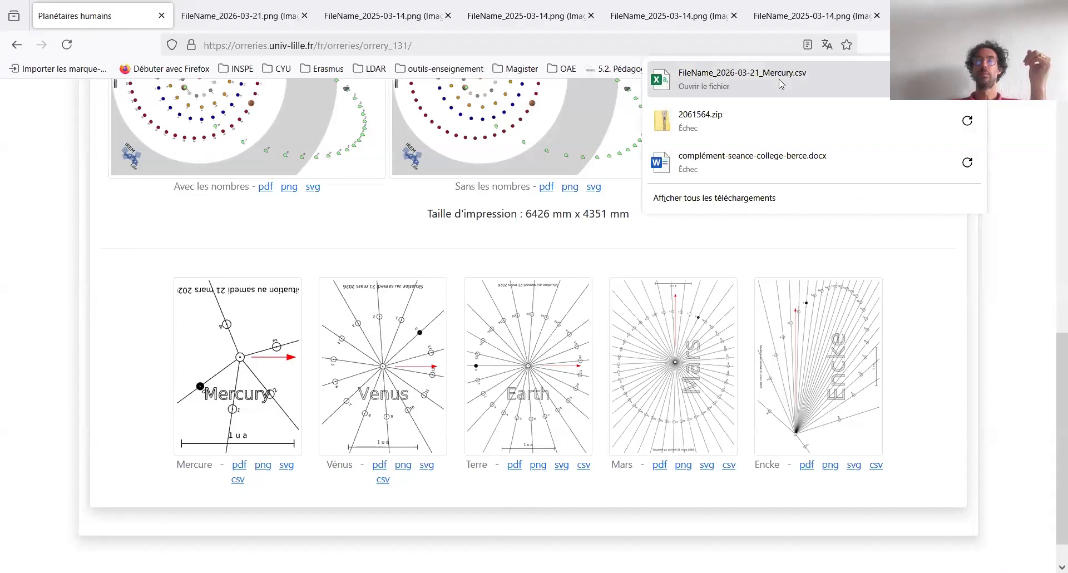
left_click(780, 79)
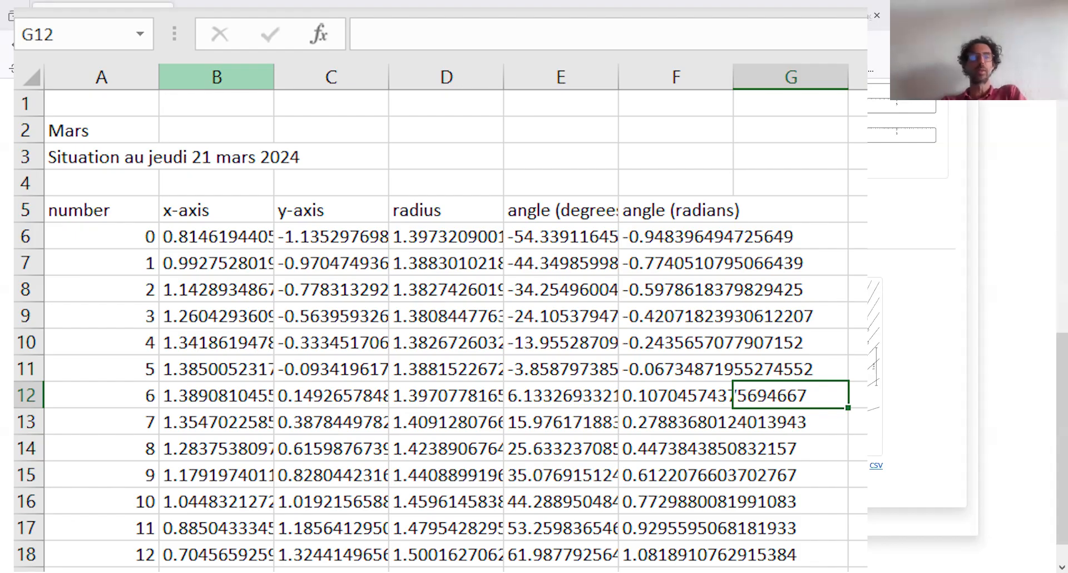
scroll(534, 325, "up", 4)
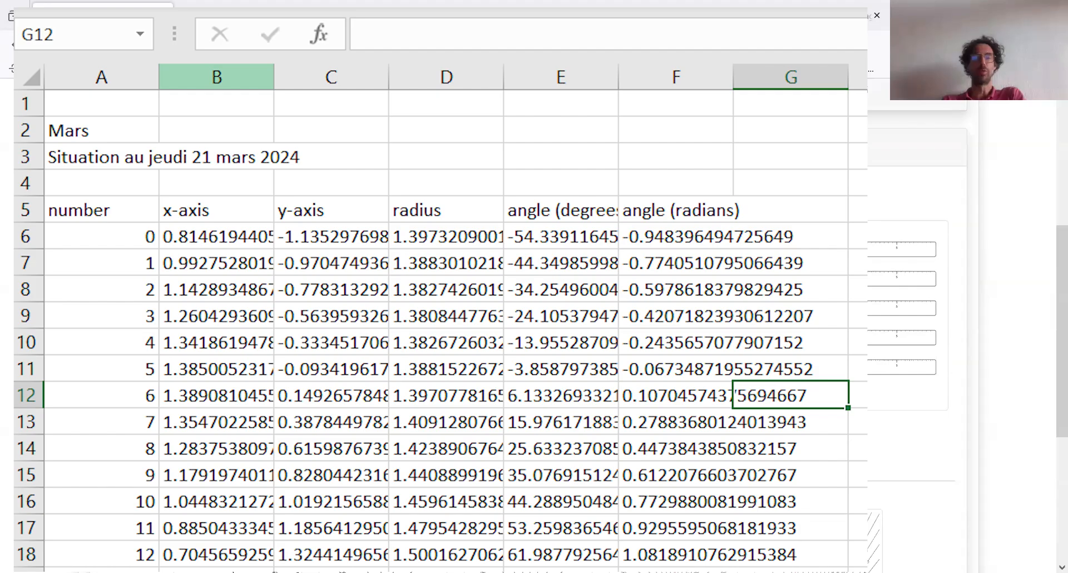
scroll(374, 281, "up", 1)
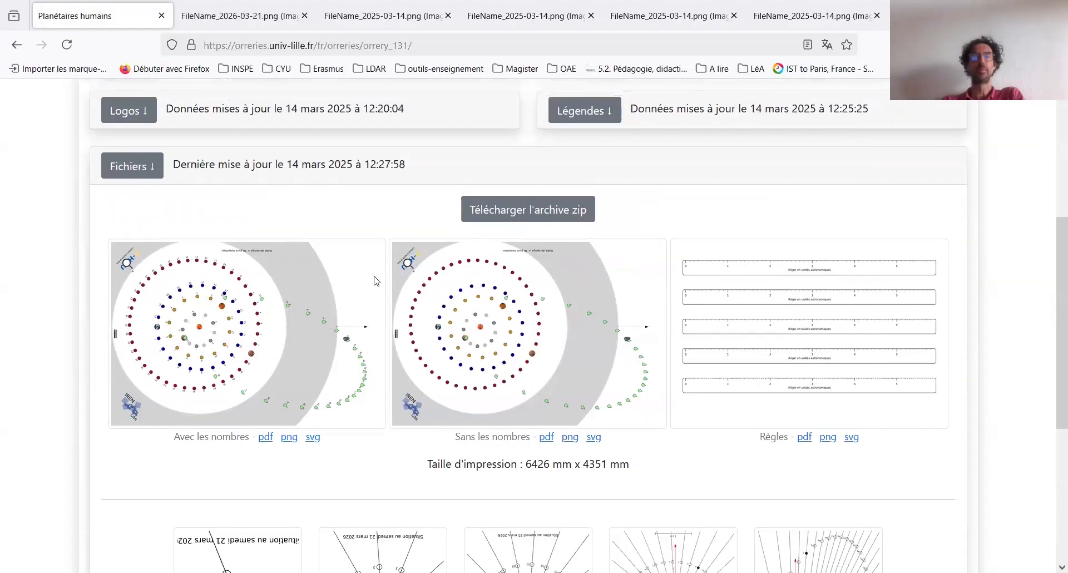
scroll(373, 280, "up", 4)
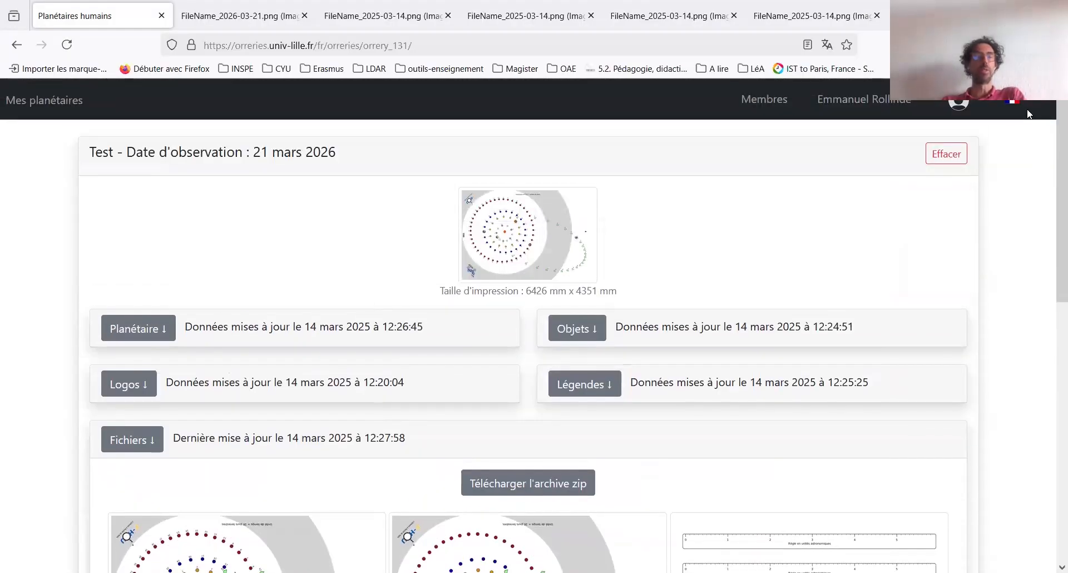